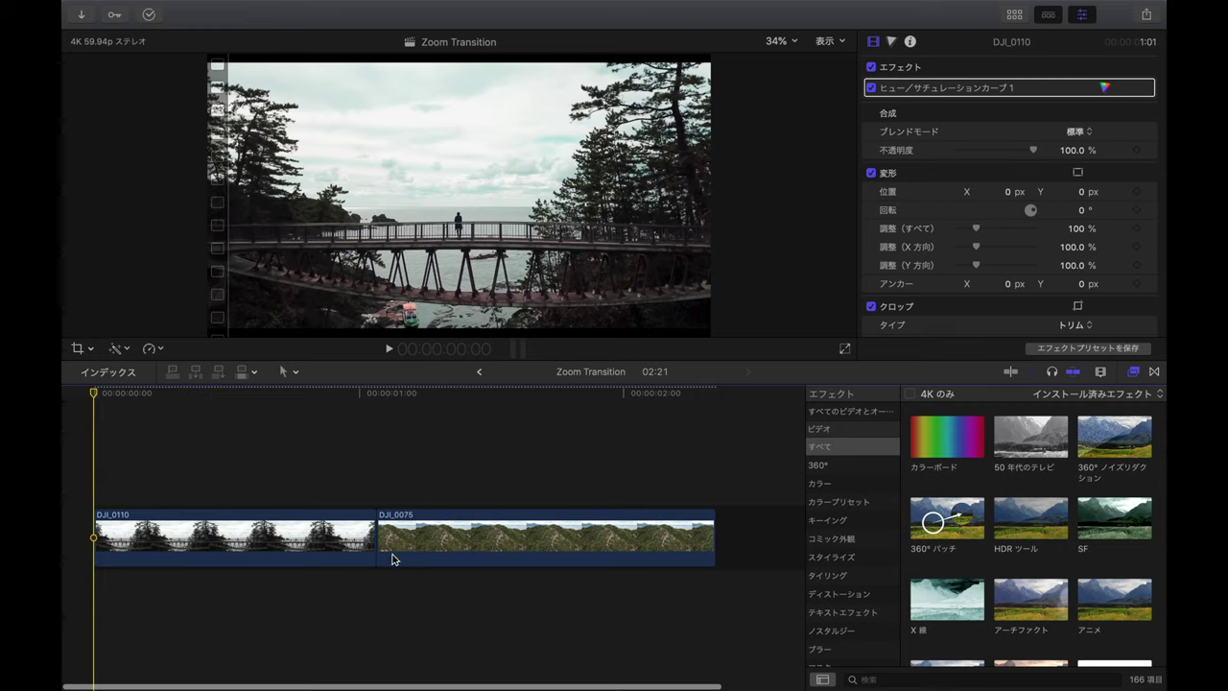
Step: Split the DJI_0110 clip four frames before its cut with DJI_0075, at 1:00
click(338, 520)
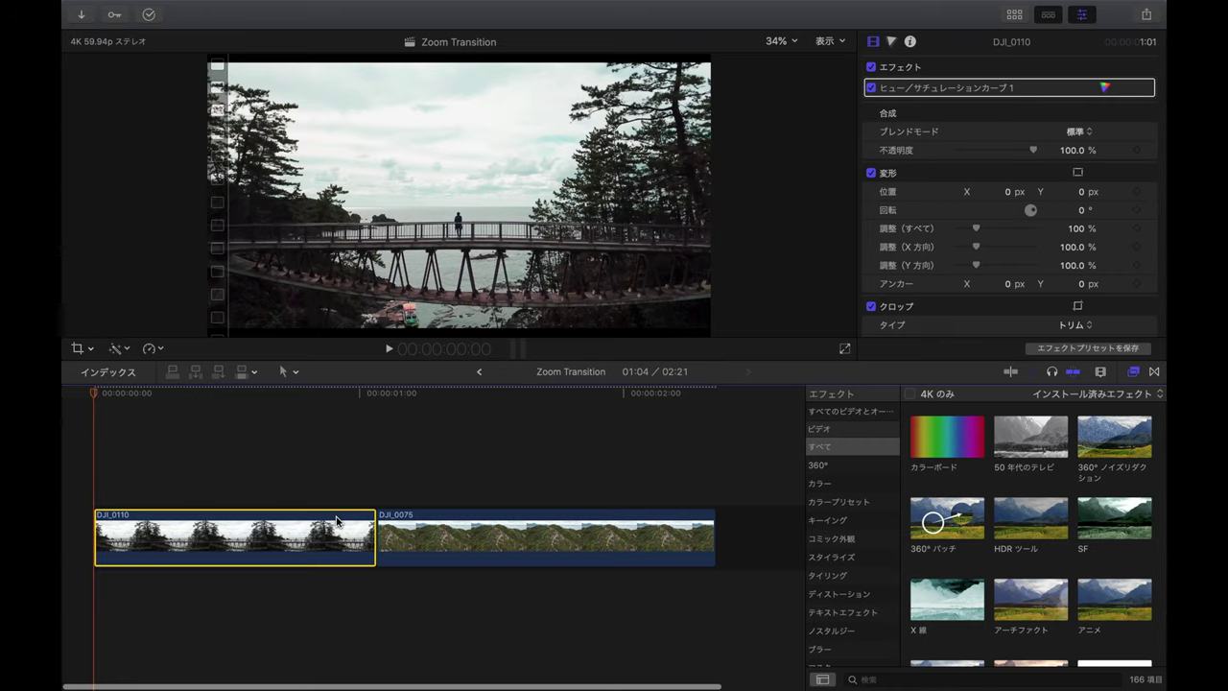
drag(94, 394, 375, 394)
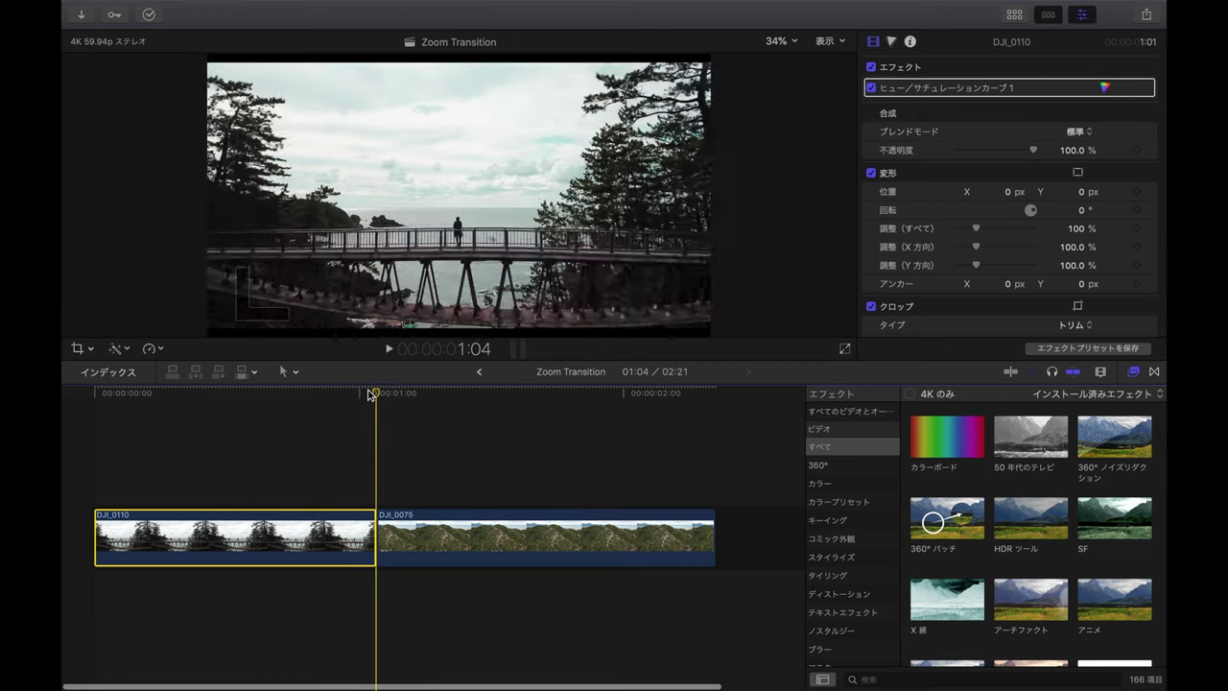
key(super+equal)
key(super+equal)
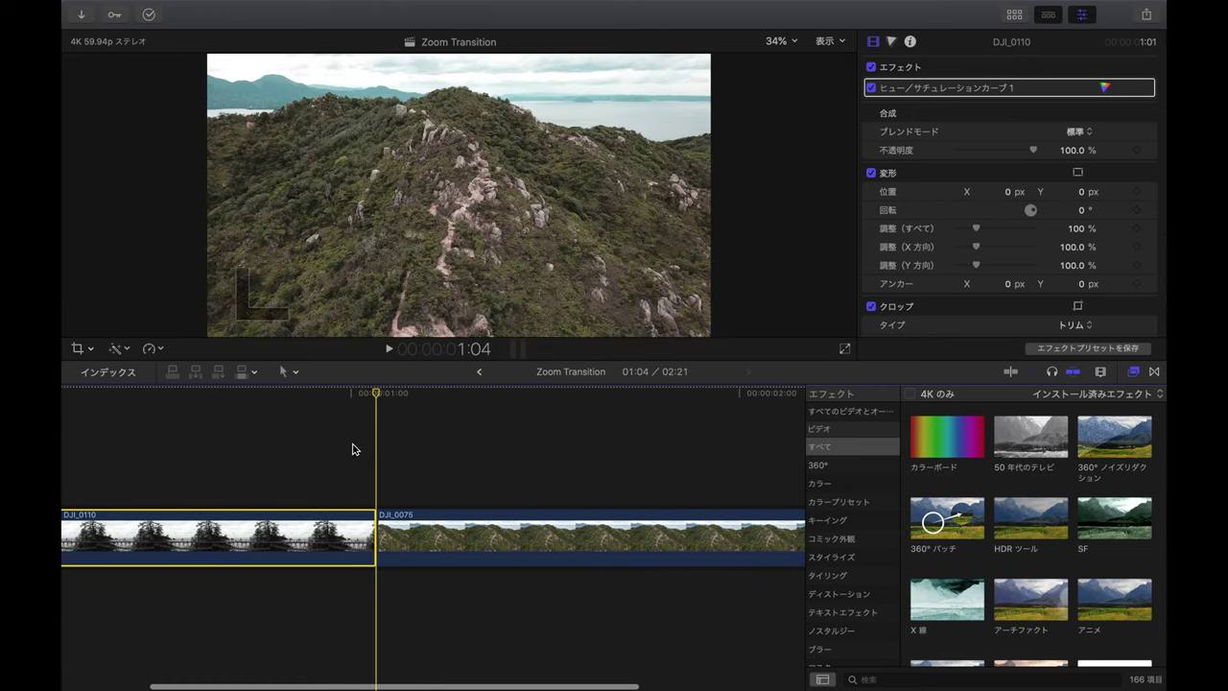
key(Left)
key(Left)
key(Left)
key(Left)
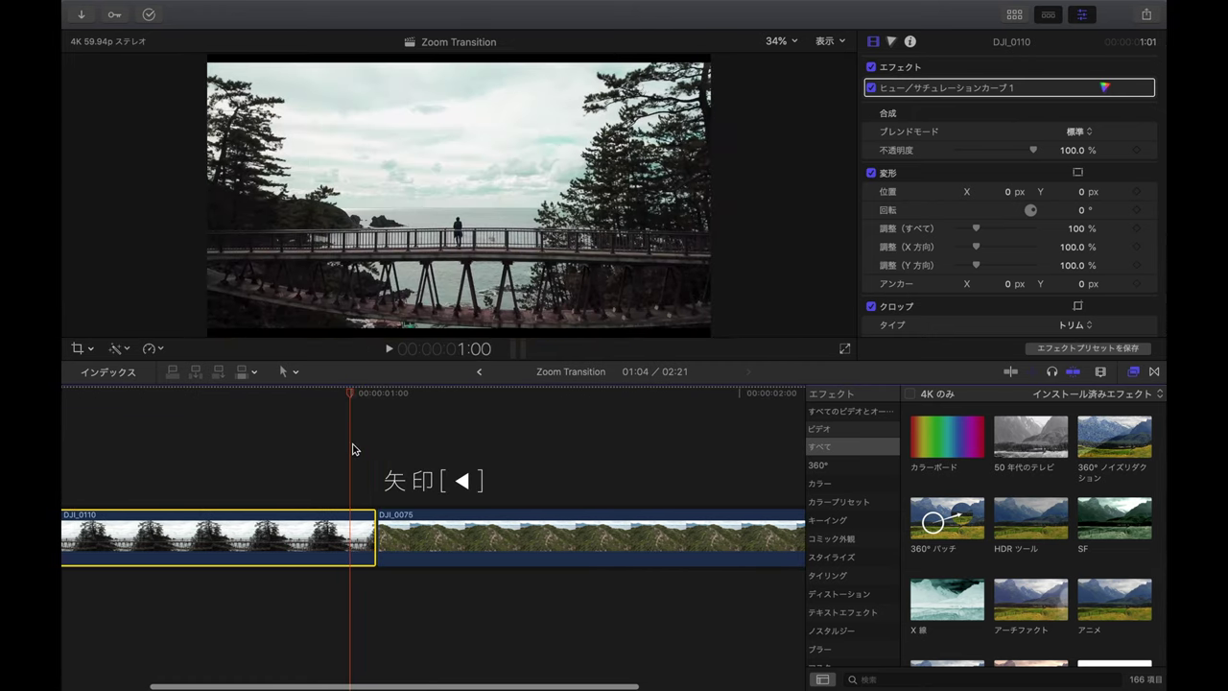
key(super+equal)
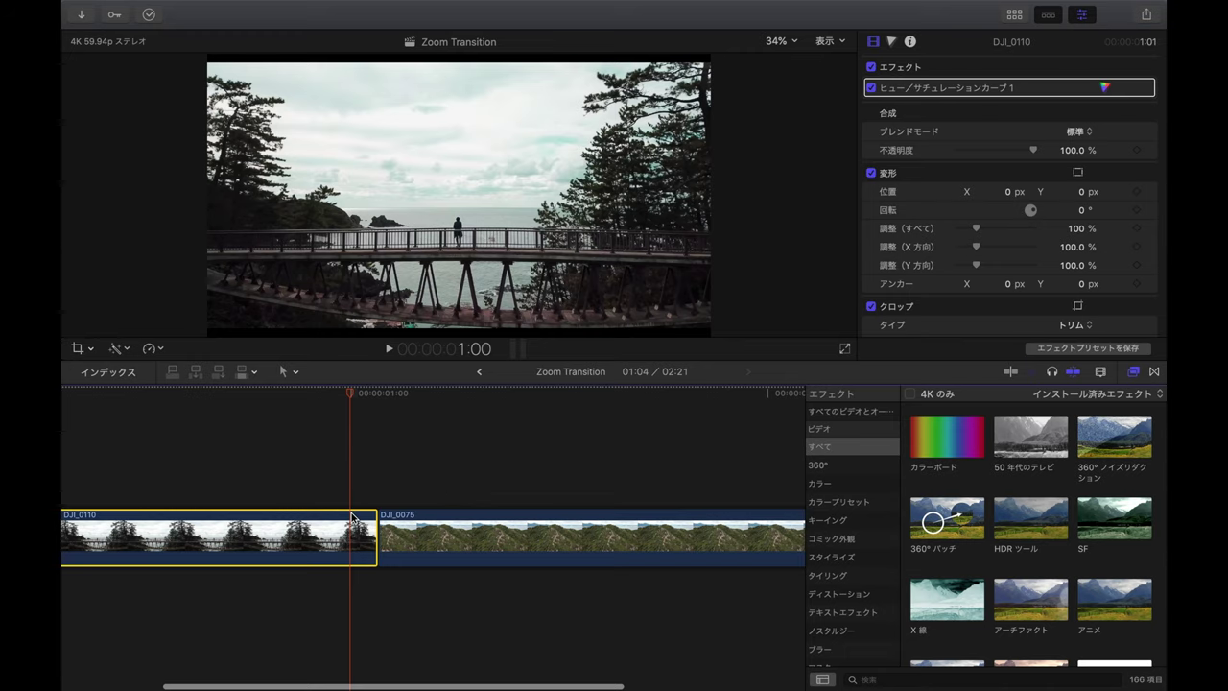
scroll(351, 518, up, 1)
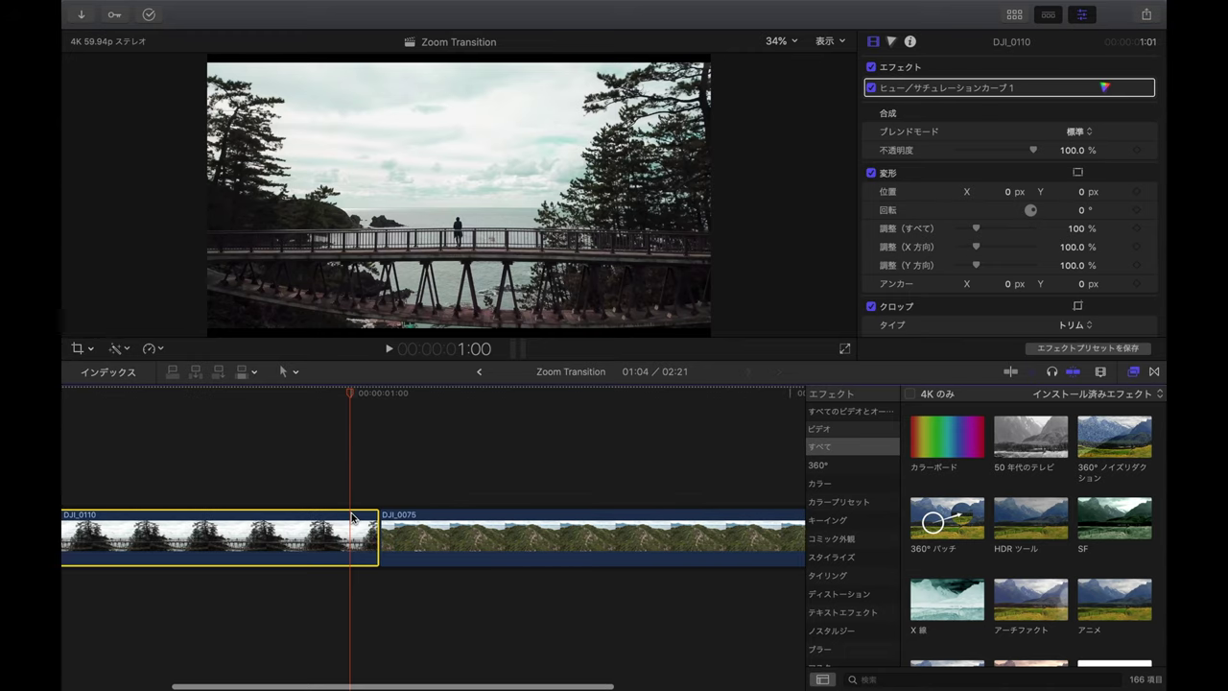
key(super+b)
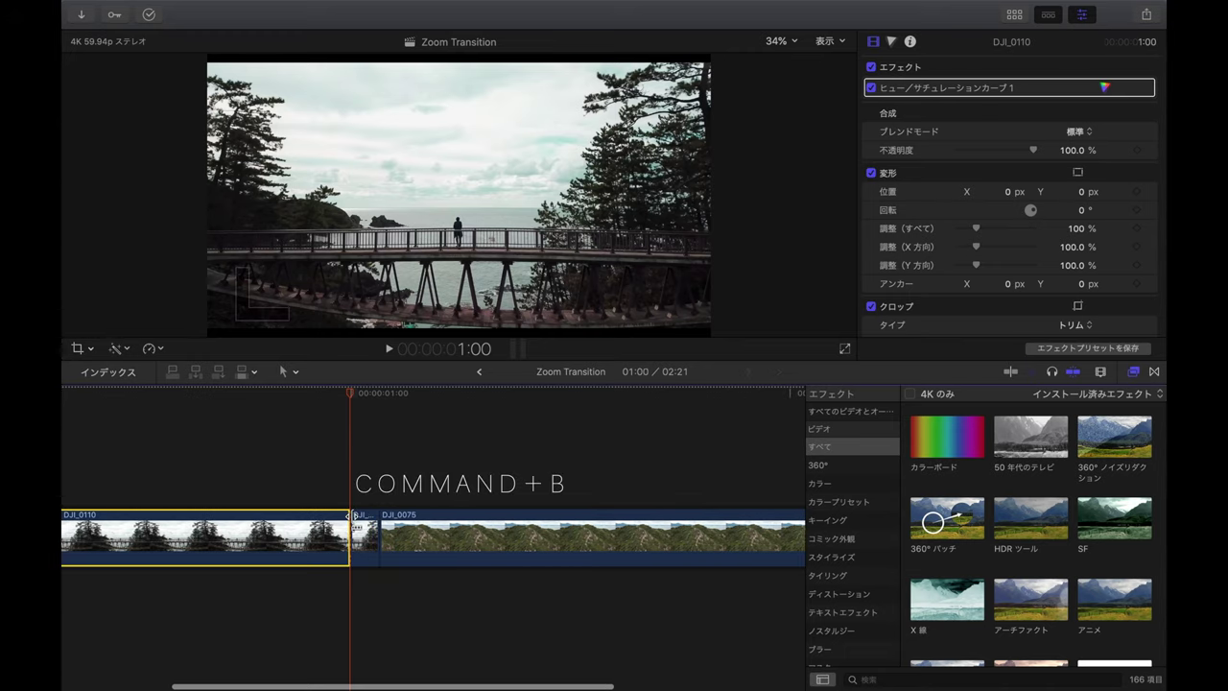
Step: Keyframe the short DJI_0110 piece's overall scale at its start frame and set it to 140% at its end
scroll(354, 518, up, 2)
click(362, 527)
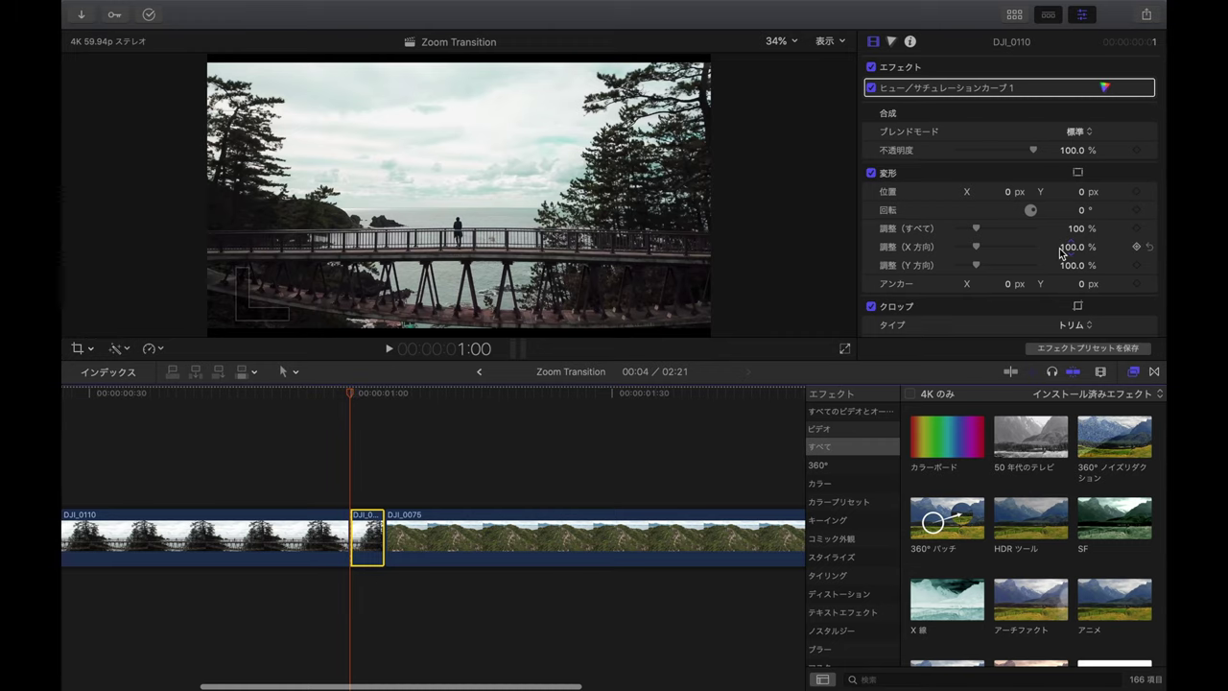
click(1137, 233)
drag(351, 399, 383, 394)
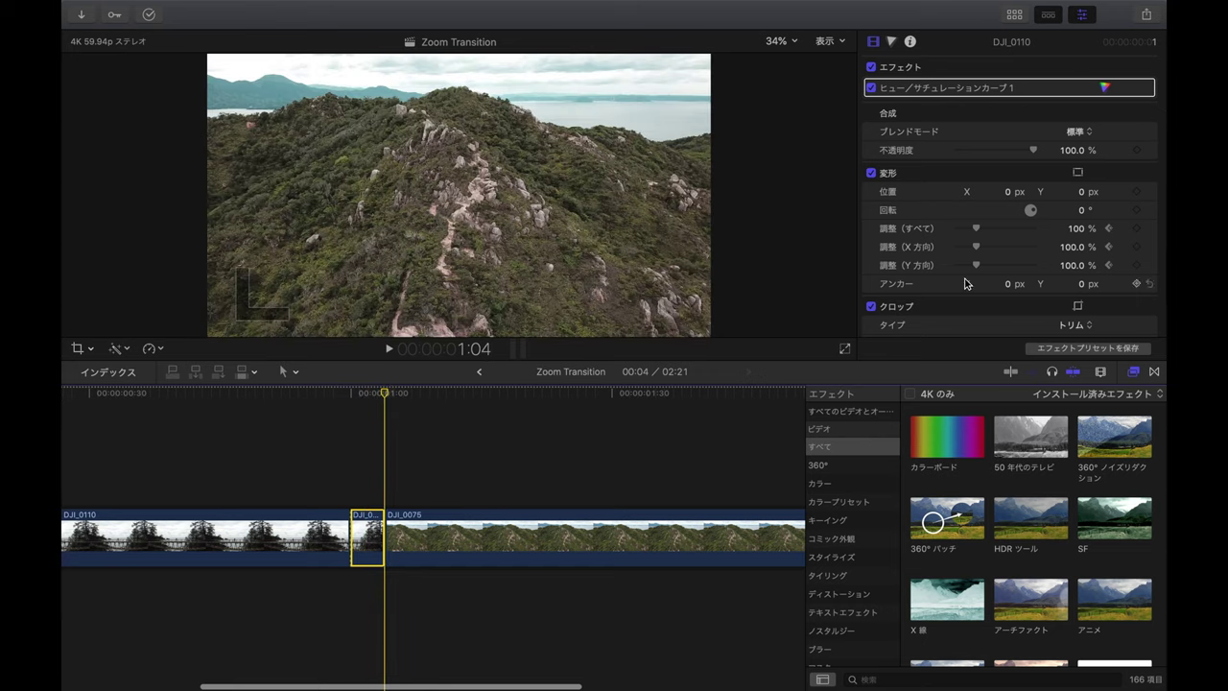
click(1078, 230)
text(140)
key(Return)
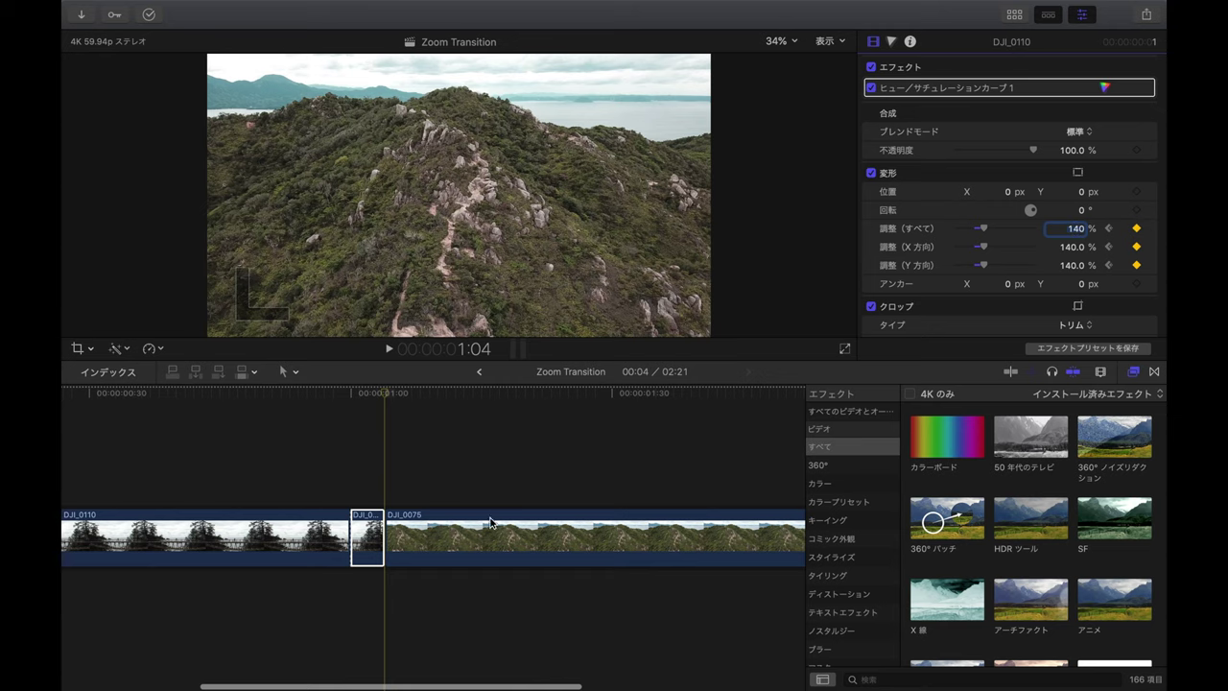
Step: Split the DJI_0075 clip four frames after the cut, at 1:08
mouse_move(388, 395)
mouse_down()
mouse_move(317, 401)
mouse_move(381, 402)
mouse_up()
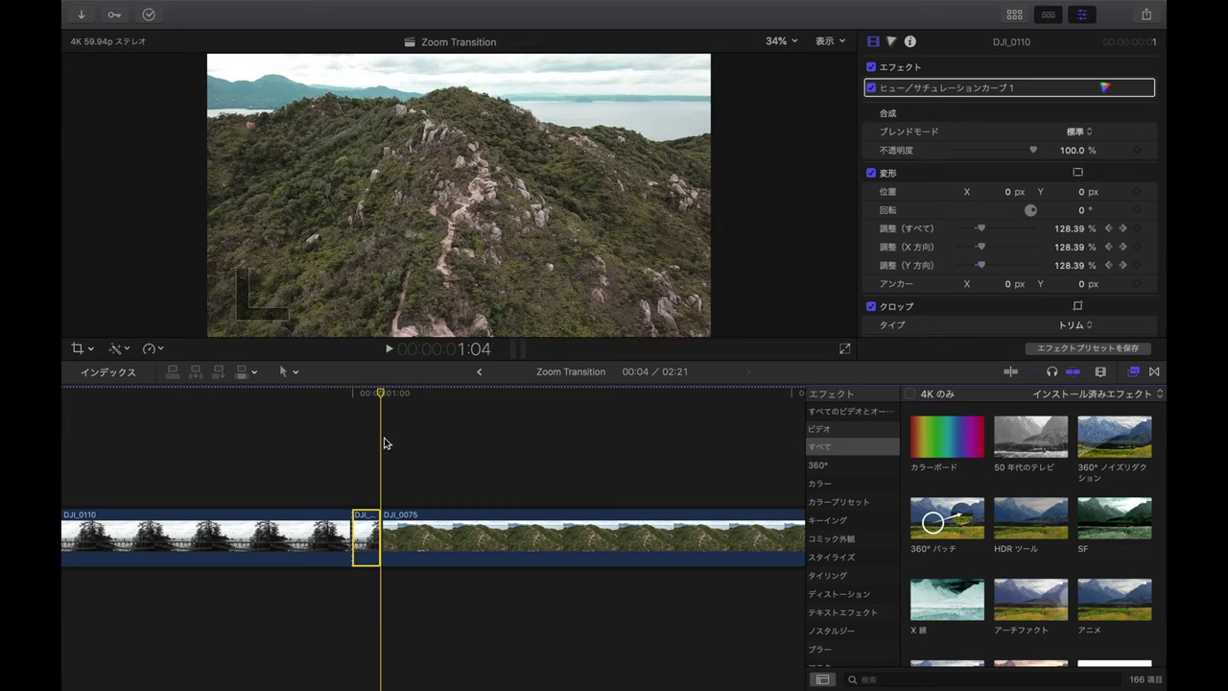
click(393, 535)
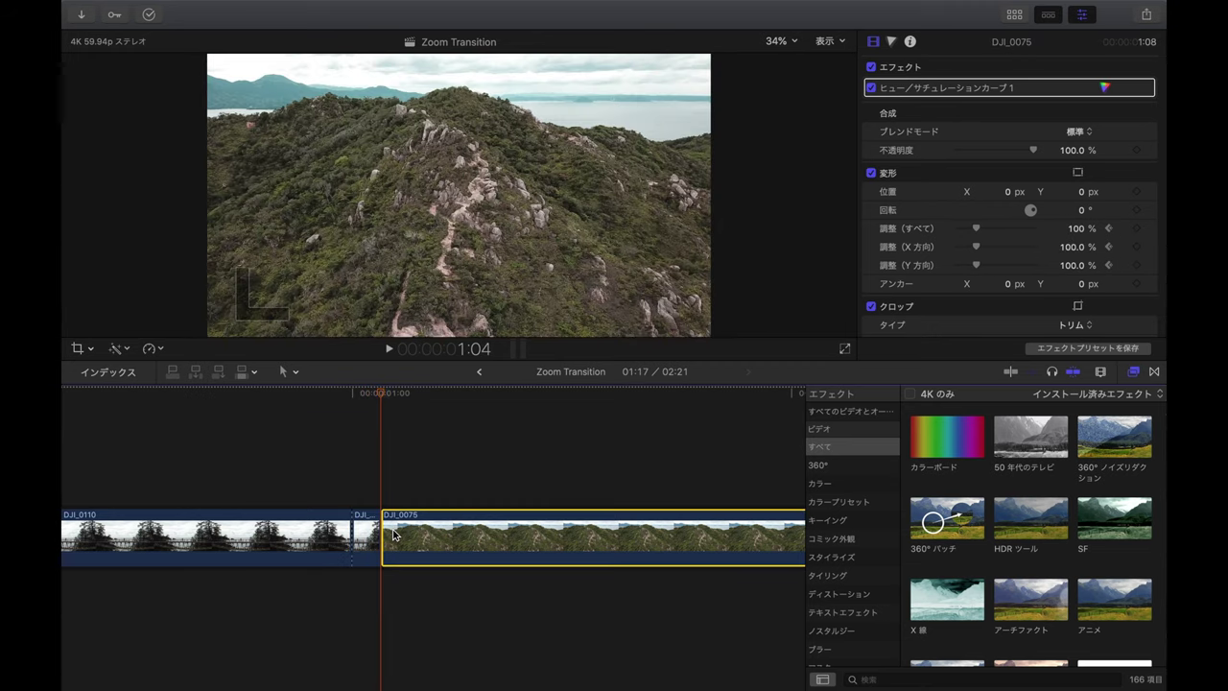
key(Right)
key(Right)
key(Right)
key(Right)
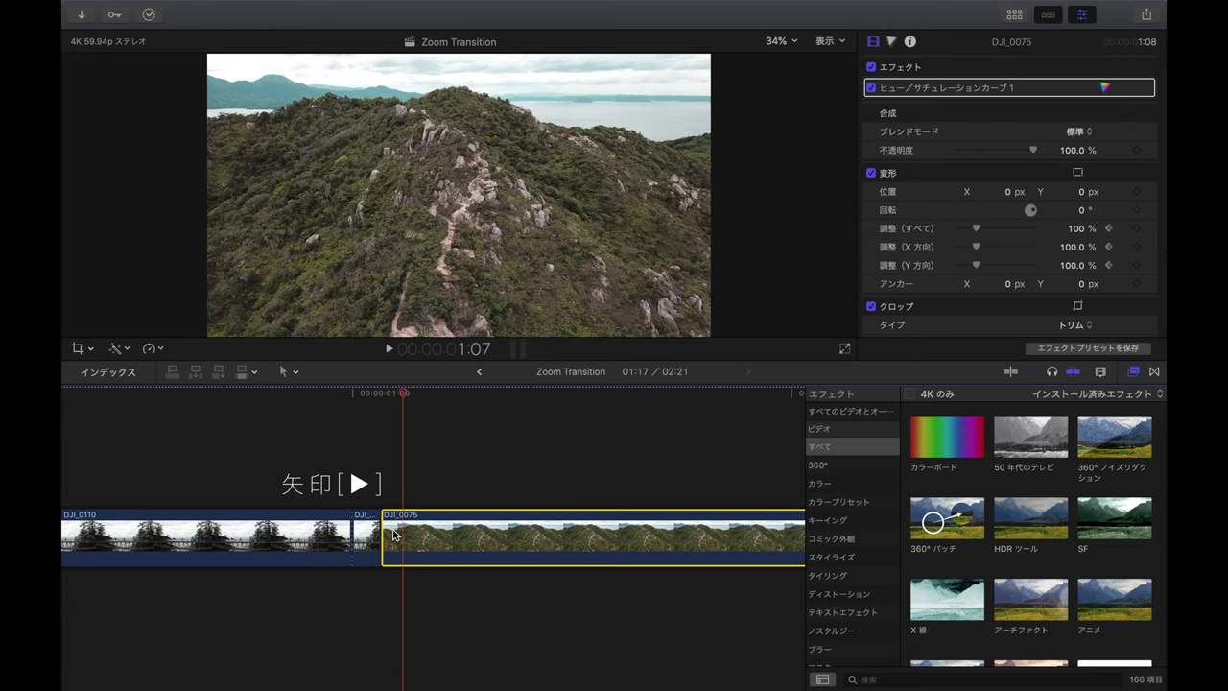
key(super+=)
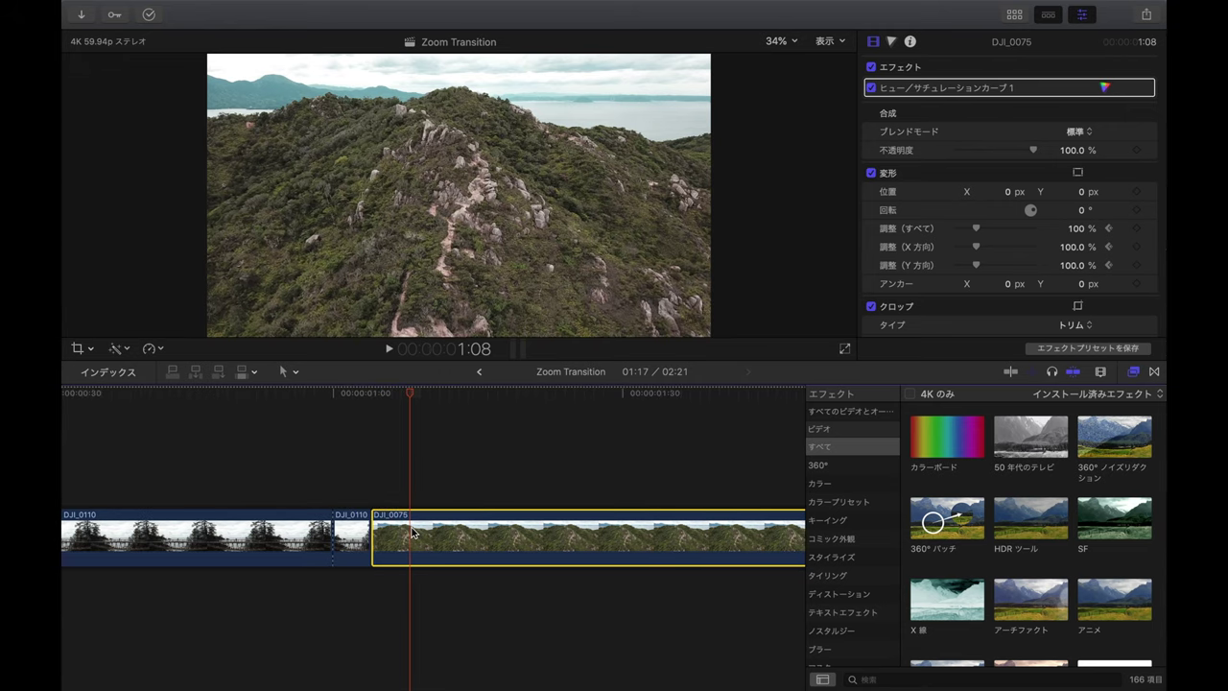
key(super+b)
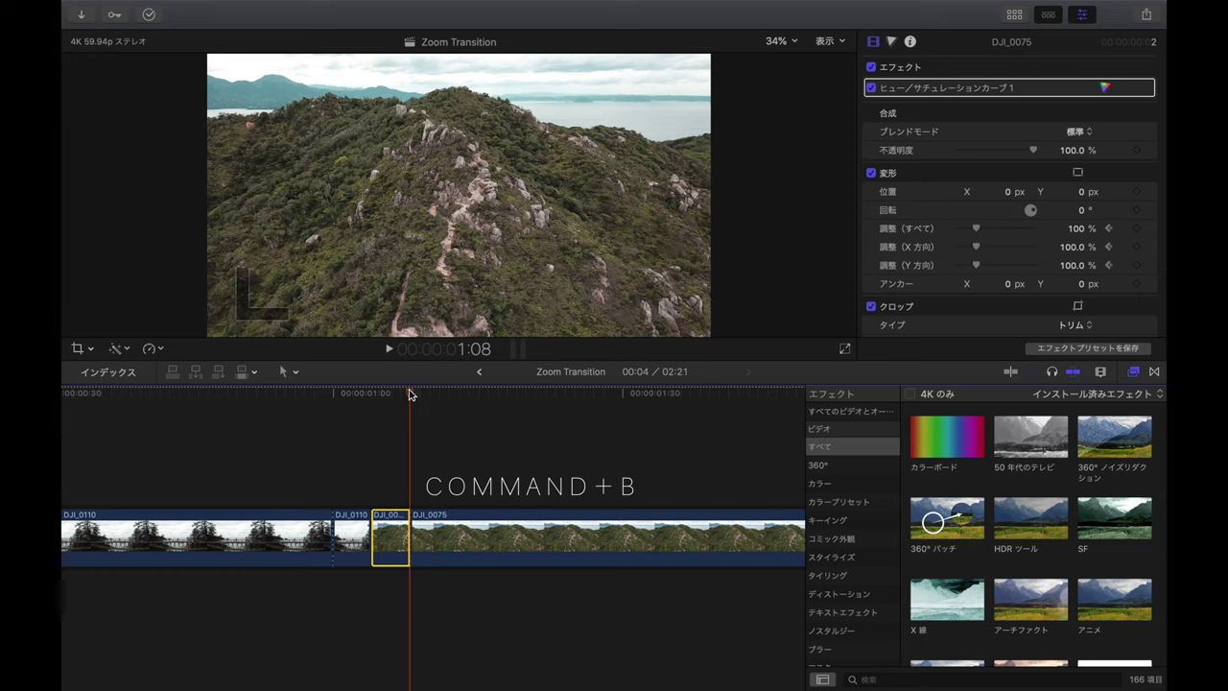
Step: Keyframe the short DJI_0075 piece's overall scale at 100% on its start frame and enter a new scale at its end
key(Up)
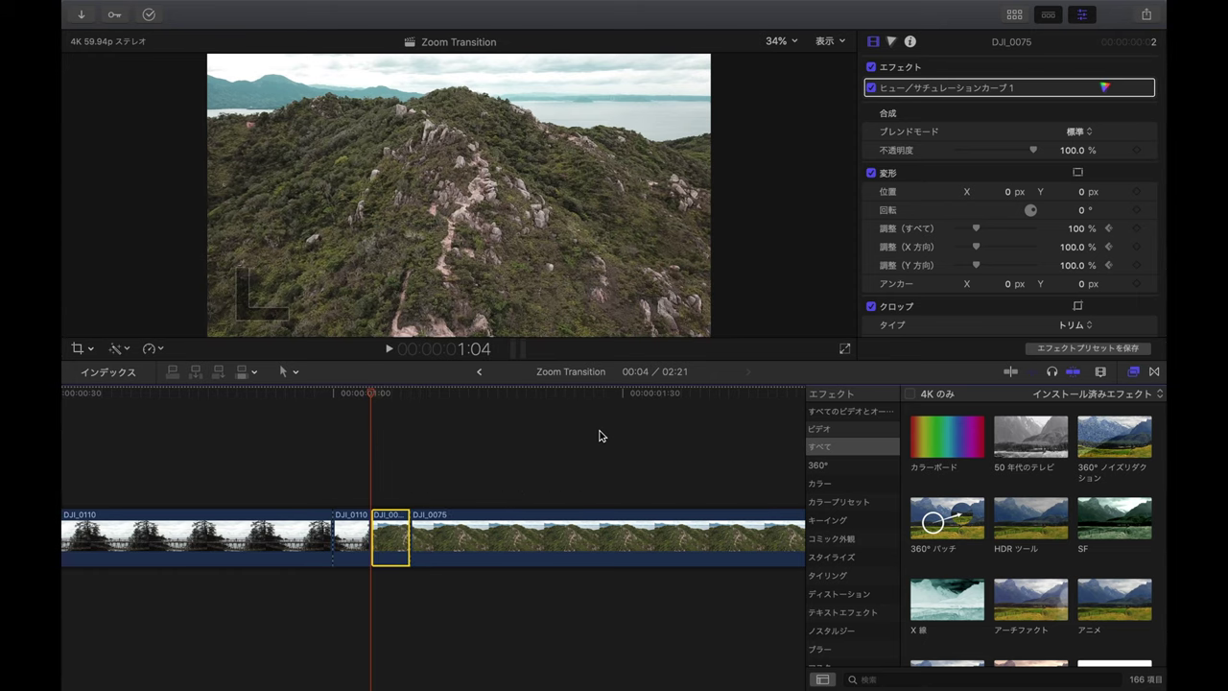
click(1137, 228)
key(Down)
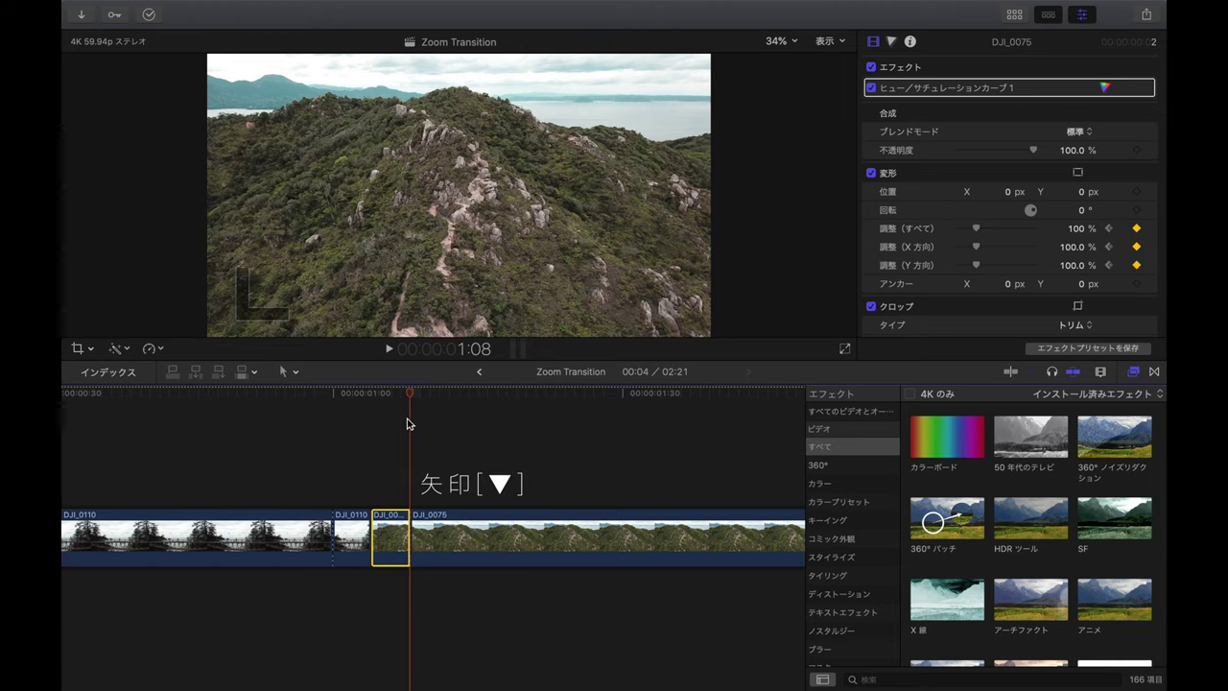
click(1073, 230)
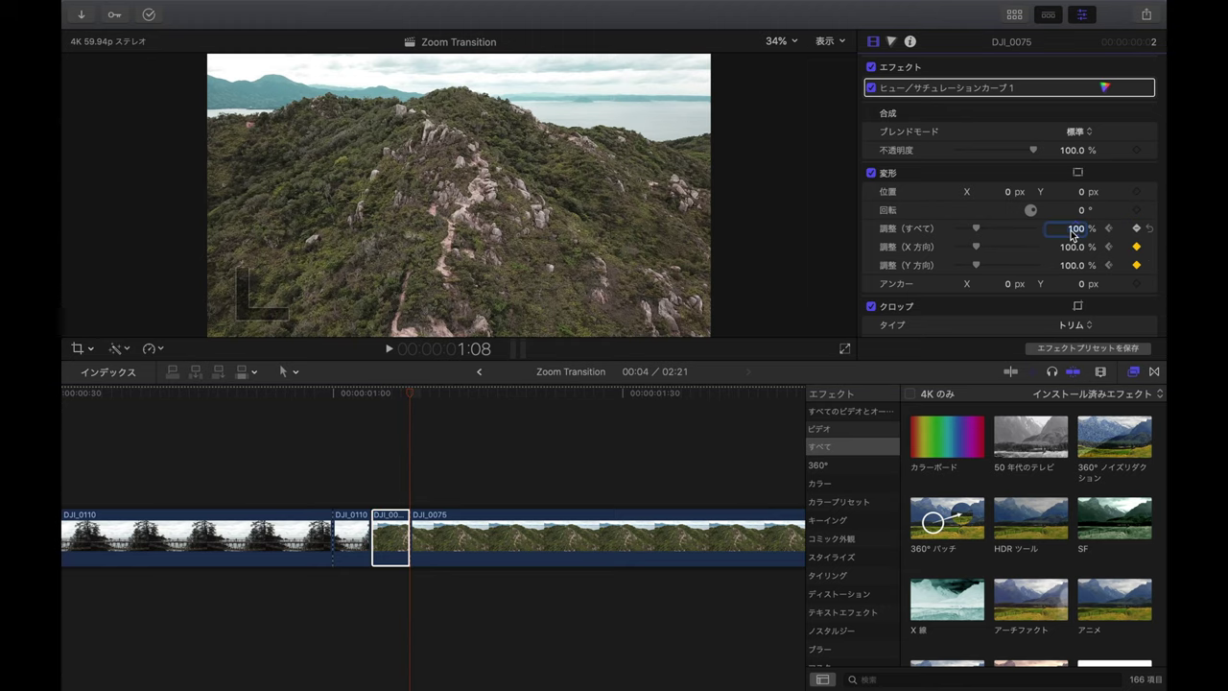
text(1)
key(Return)
Step: Play back the timeline from just before the cut to preview the zoom transition
drag(408, 397, 282, 404)
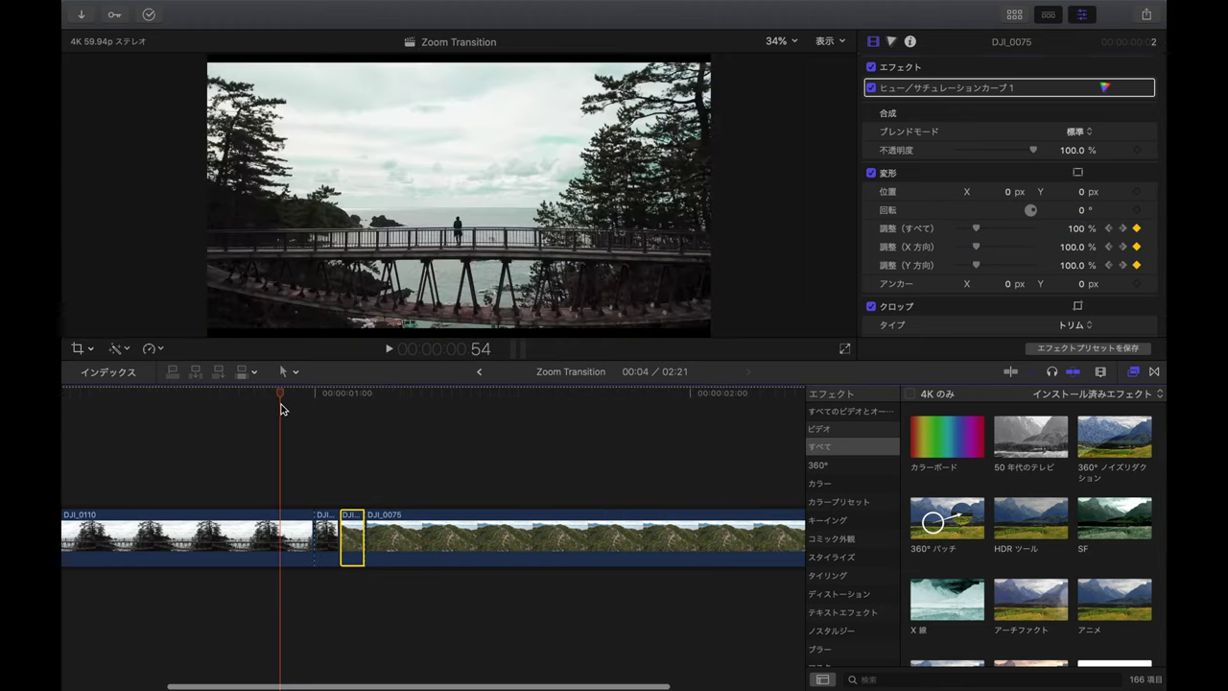
key(super+minus)
key(space)
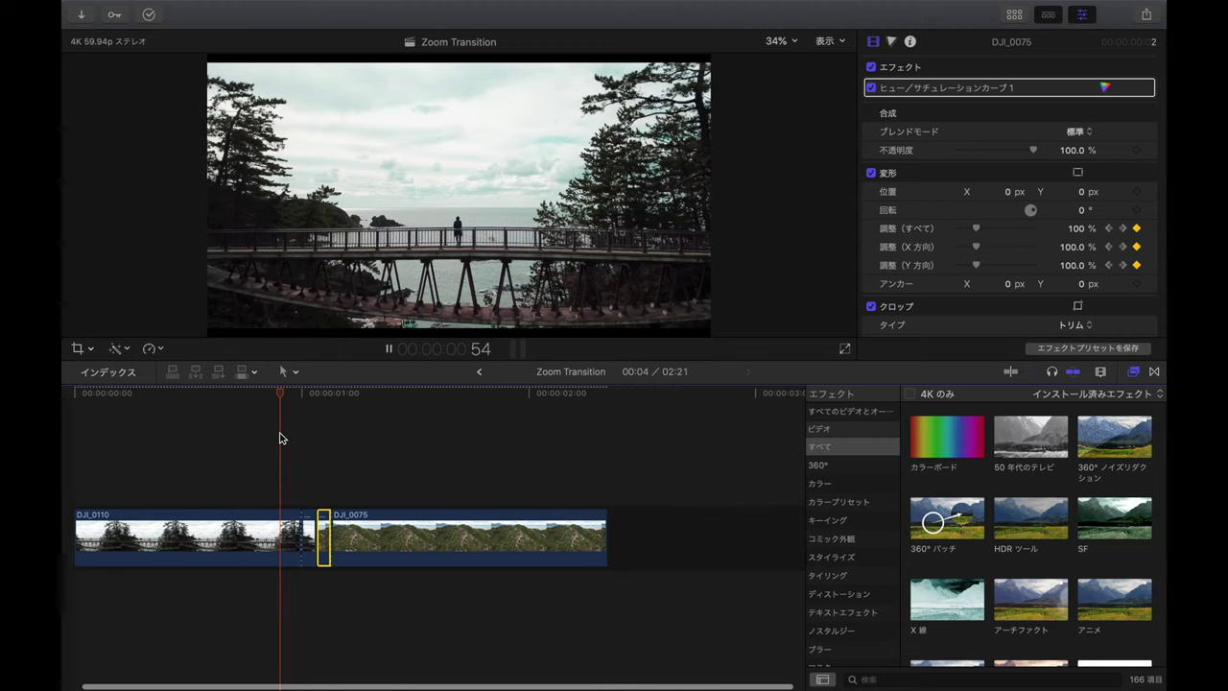
click(280, 434)
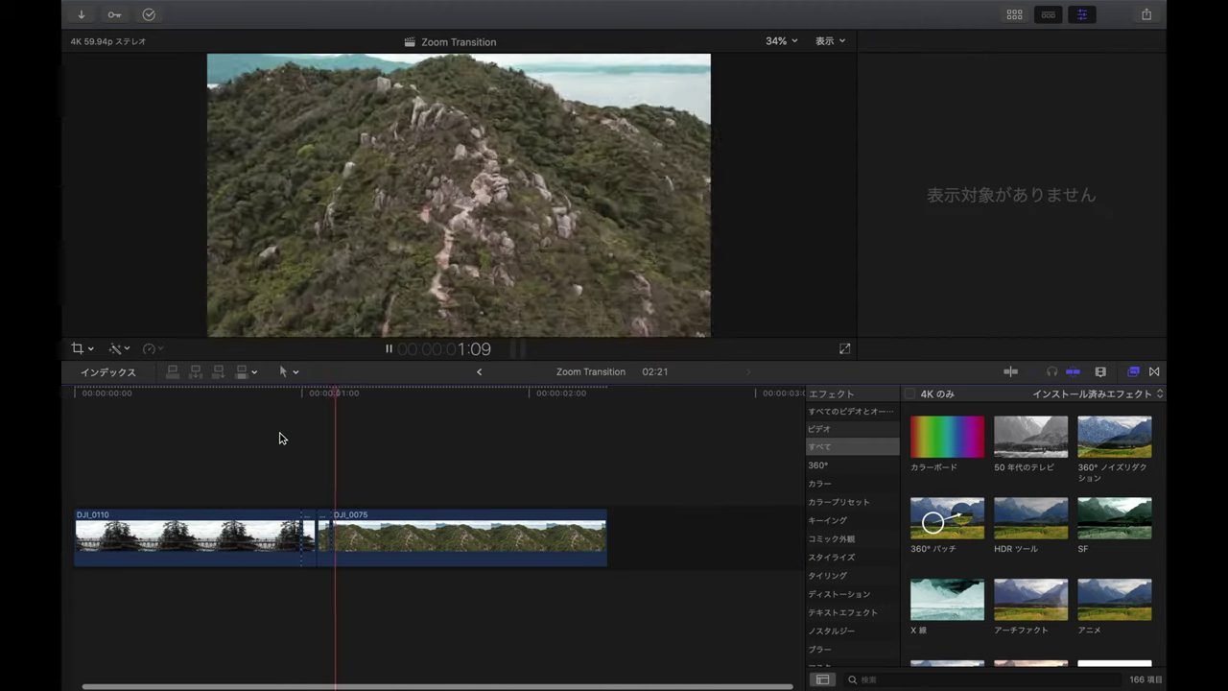
key(space)
Step: Find the ズーム effect in the effects library and apply it to the short DJI_0110 piece before the cut
key(super+equal)
scroll(297, 486, left, 10)
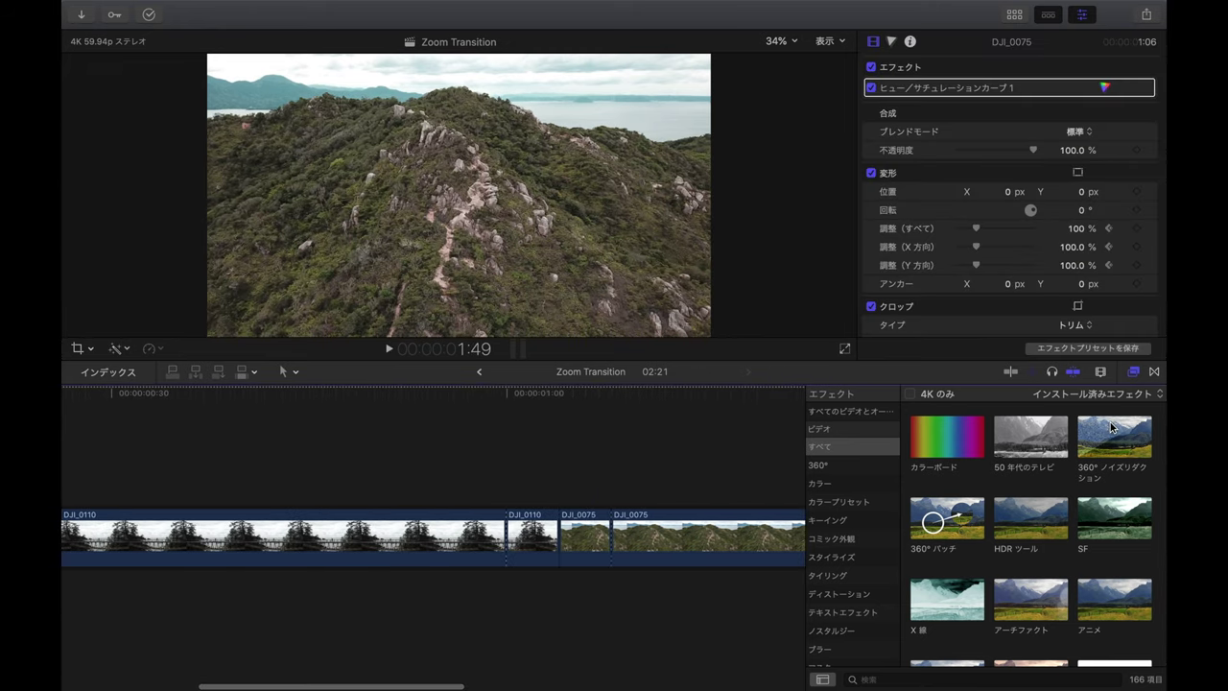
click(909, 679)
text(ズー)
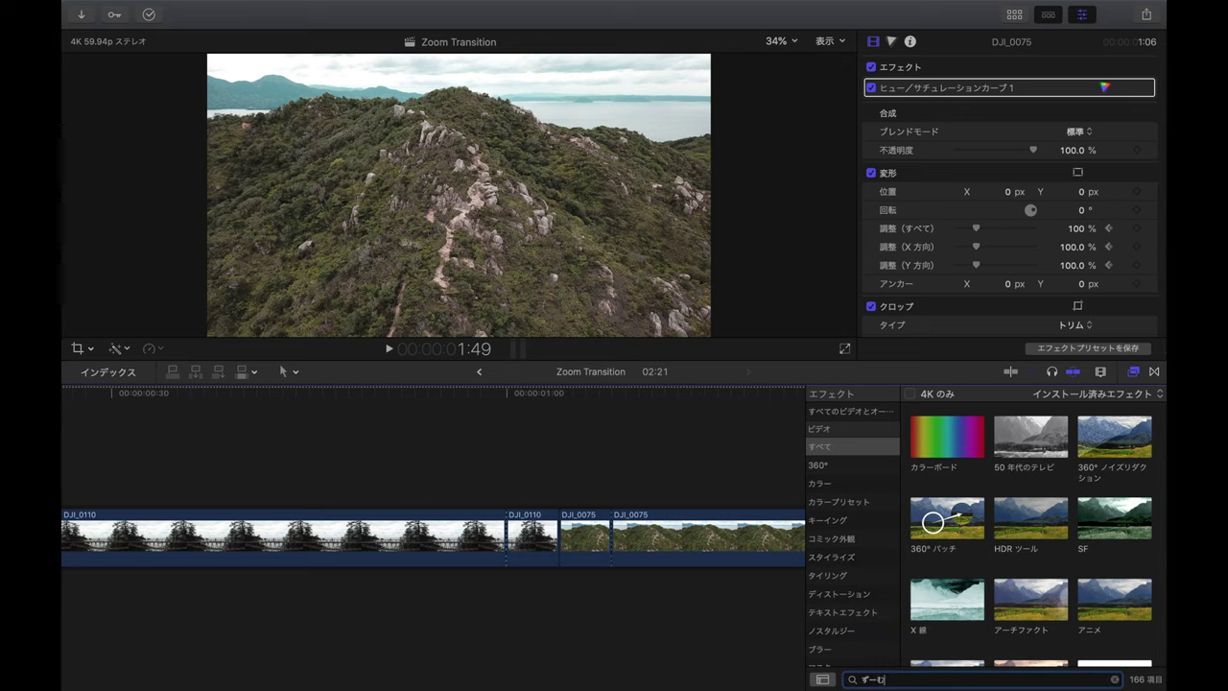
key(BackSpace)
key(BackSpace)
text(ズーム)
key(Return)
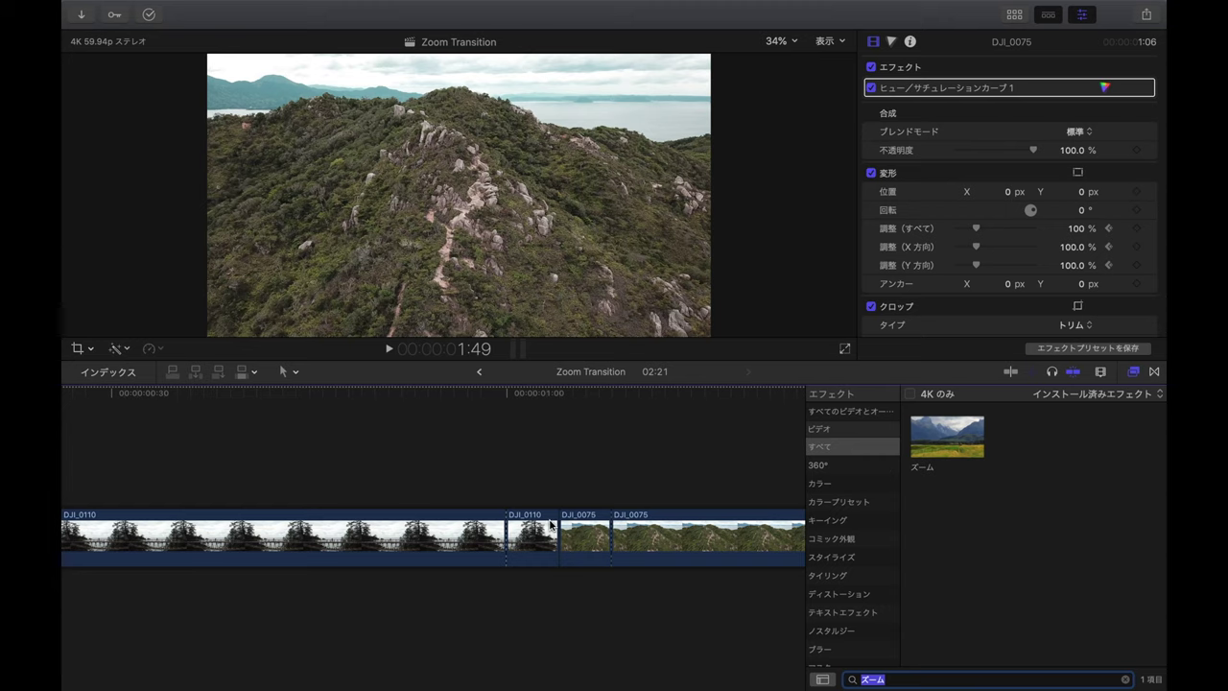
scroll(549, 520, right, 1)
drag(929, 454, 534, 535)
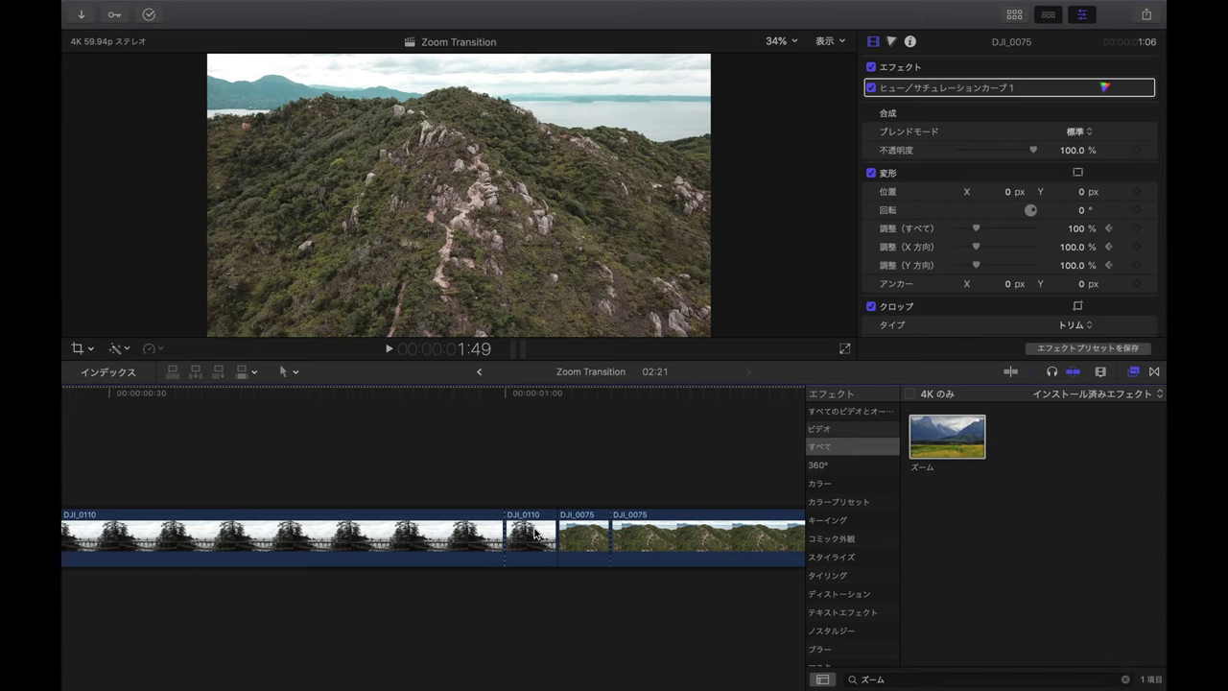
click(534, 534)
click(540, 477)
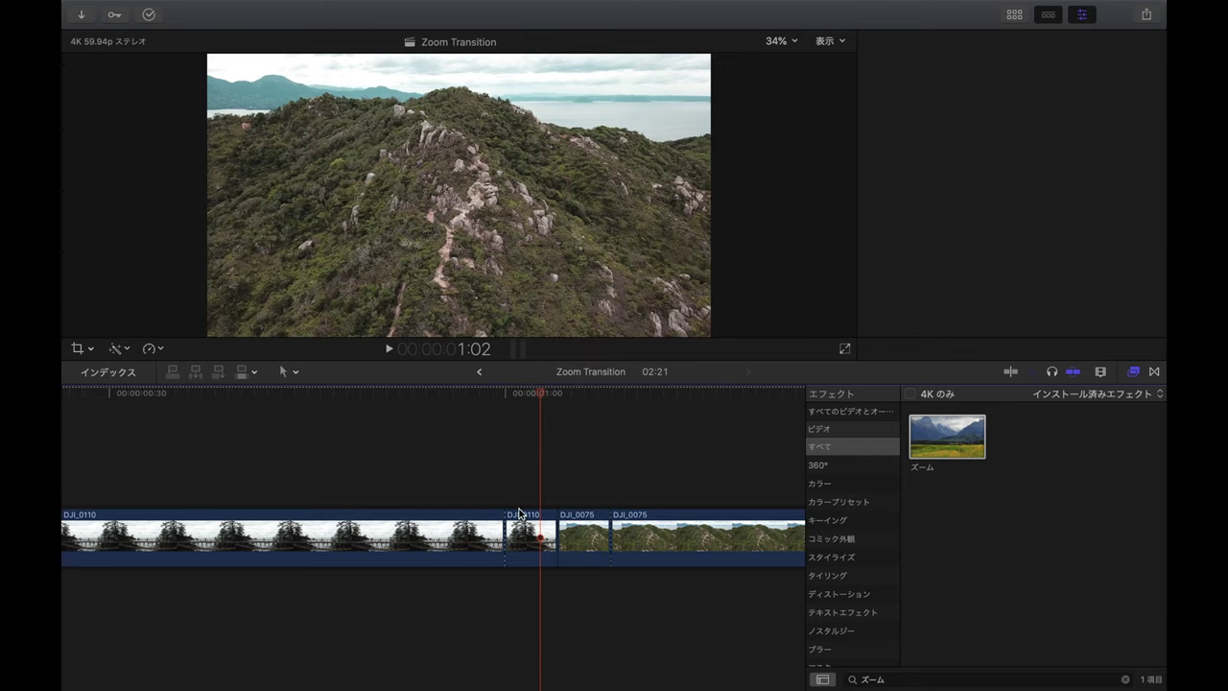
Step: At the start of the short DJI_0110 piece, set the ズーム effect's Look to 可変 and keyframe its Amount at 0
click(520, 515)
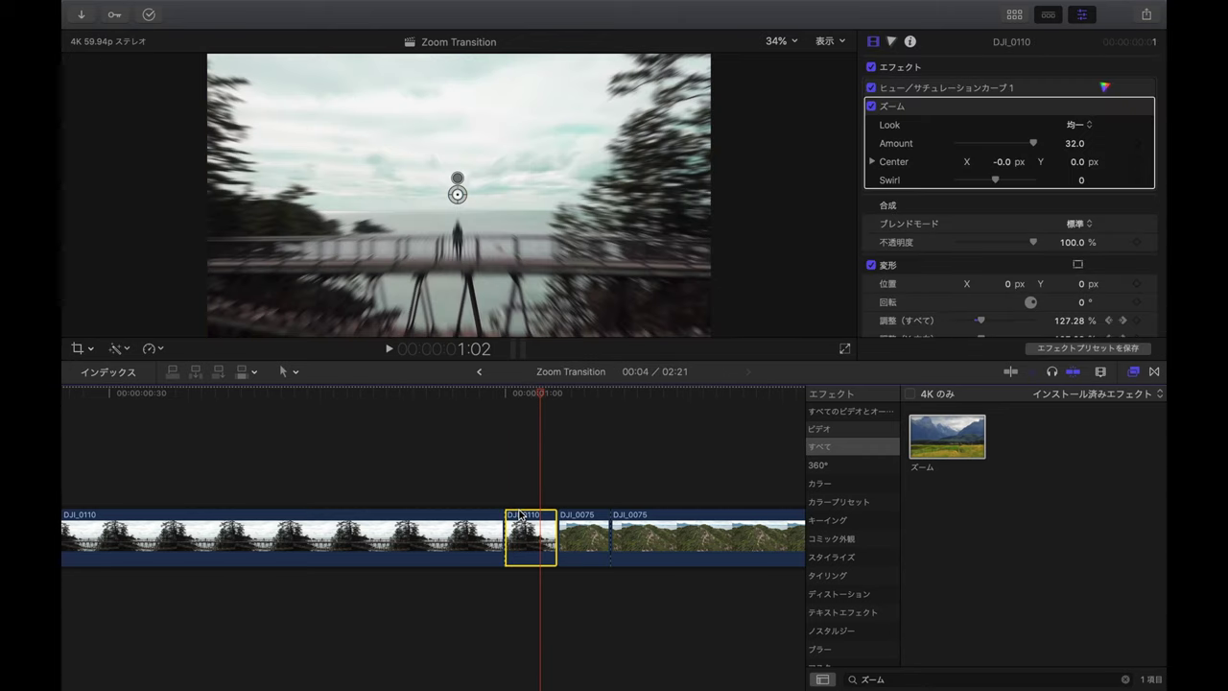
click(506, 394)
click(1079, 124)
click(1075, 110)
drag(1034, 142, 929, 144)
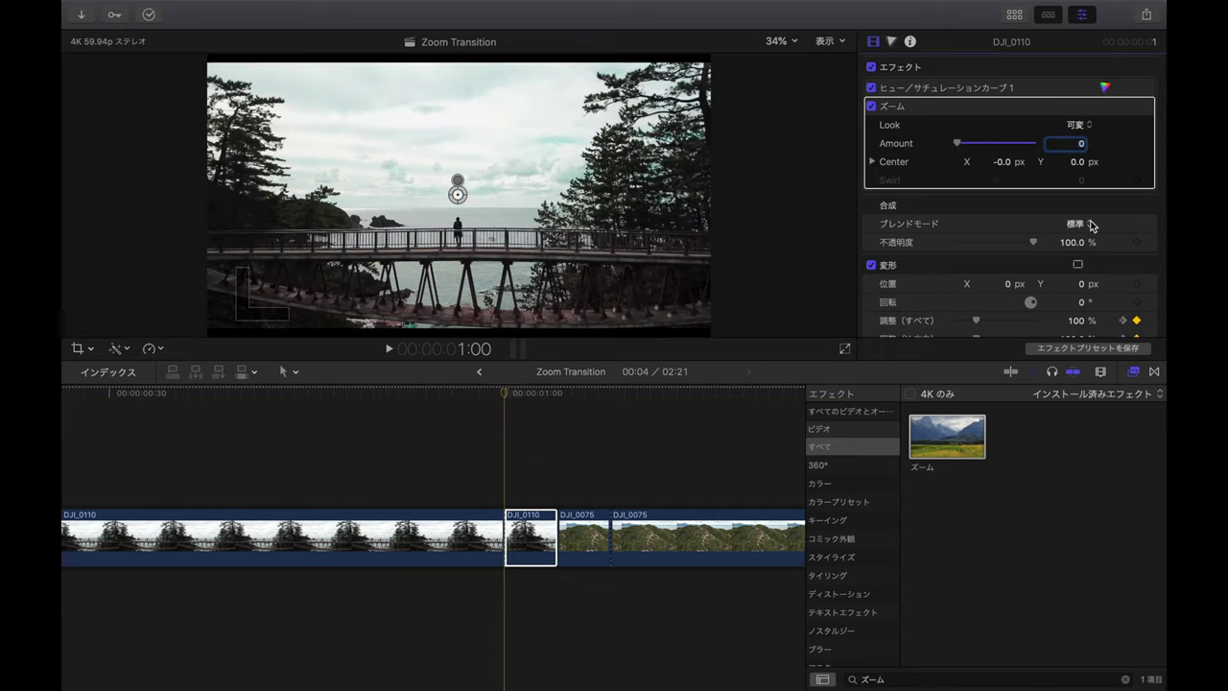
click(1136, 143)
Step: Set the ズーム effect's Amount to 14 at the end of the short DJI_0110 piece and scrub through the piece to check it
drag(510, 394, 556, 394)
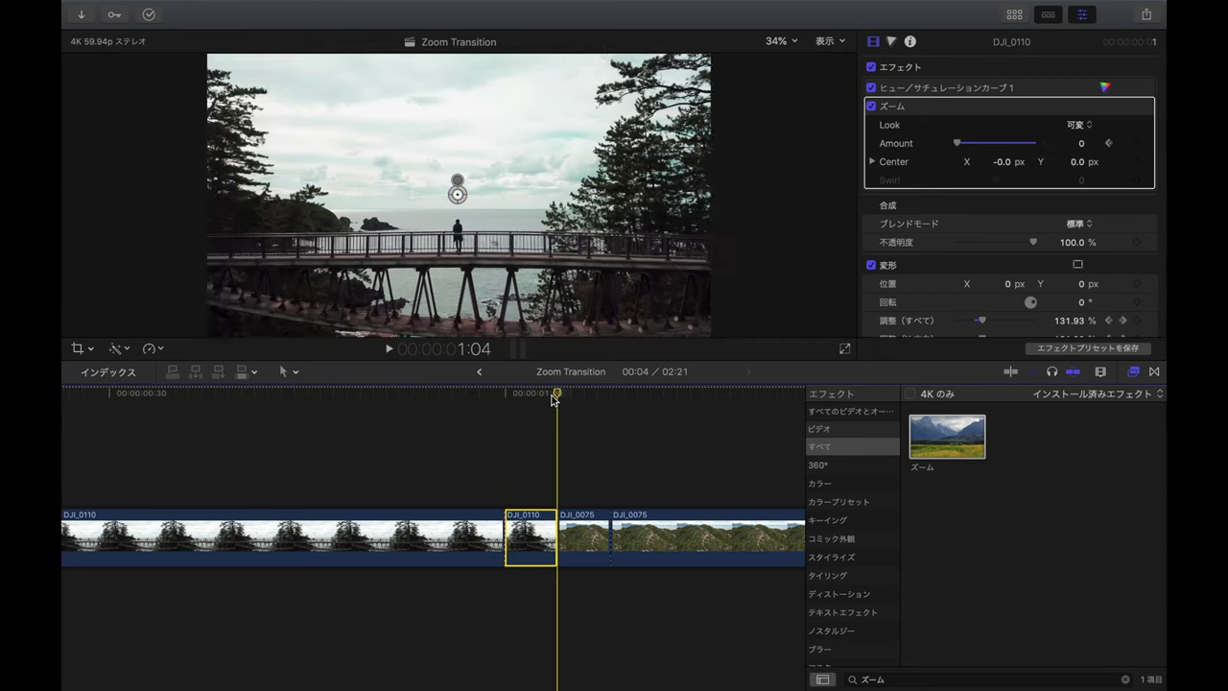
click(1085, 143)
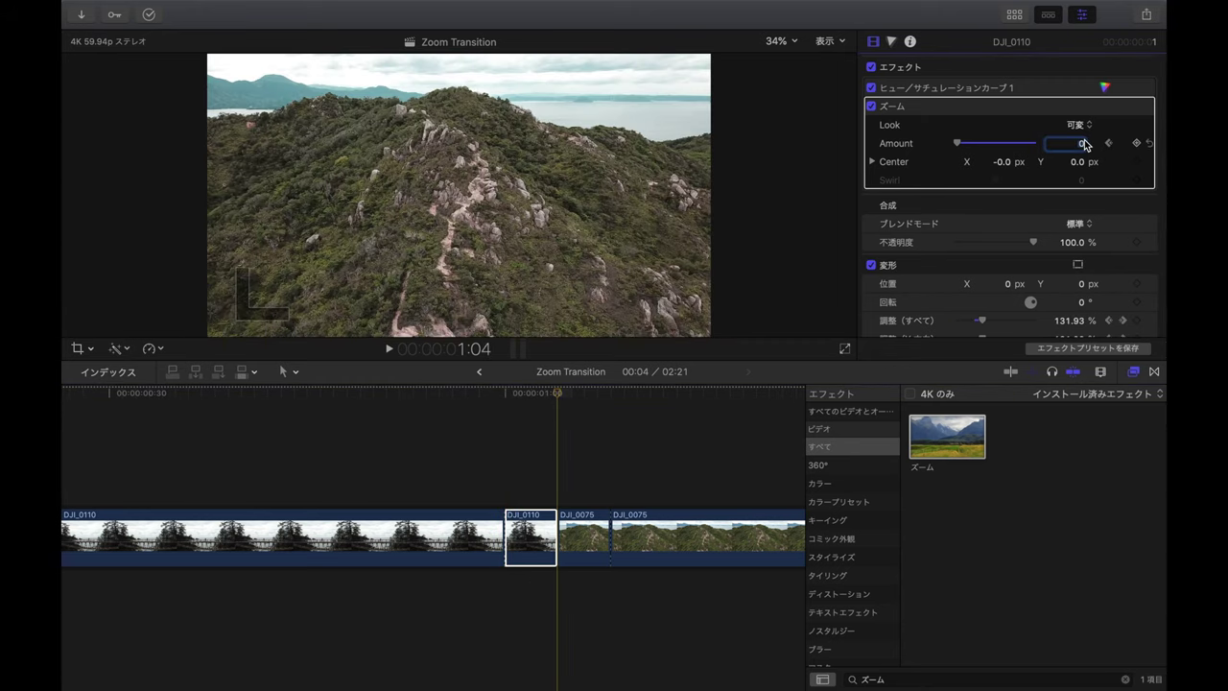
text(14)
key(Return)
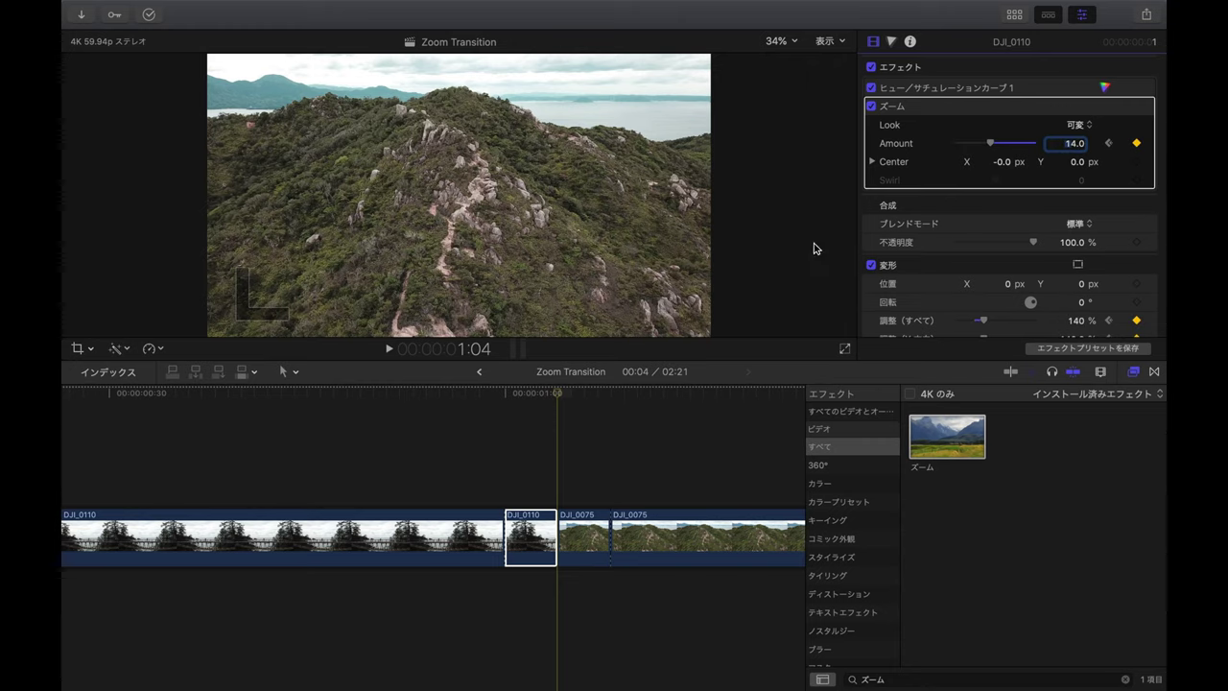
drag(562, 395, 505, 395)
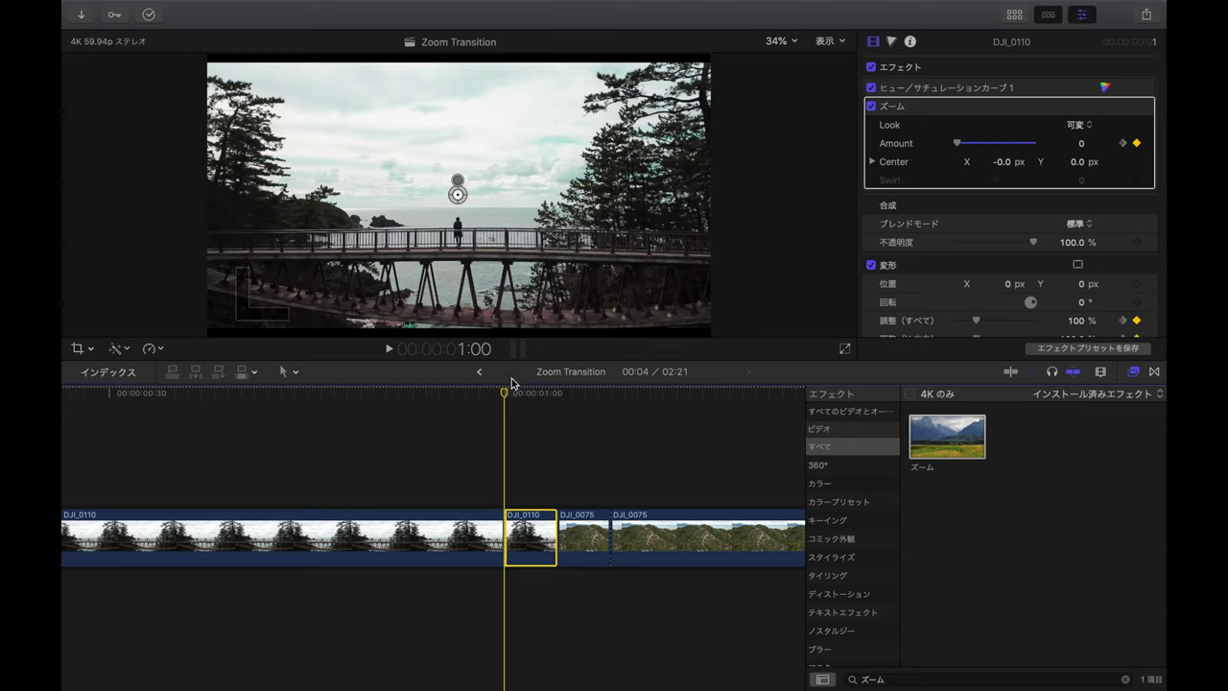
drag(514, 398, 554, 399)
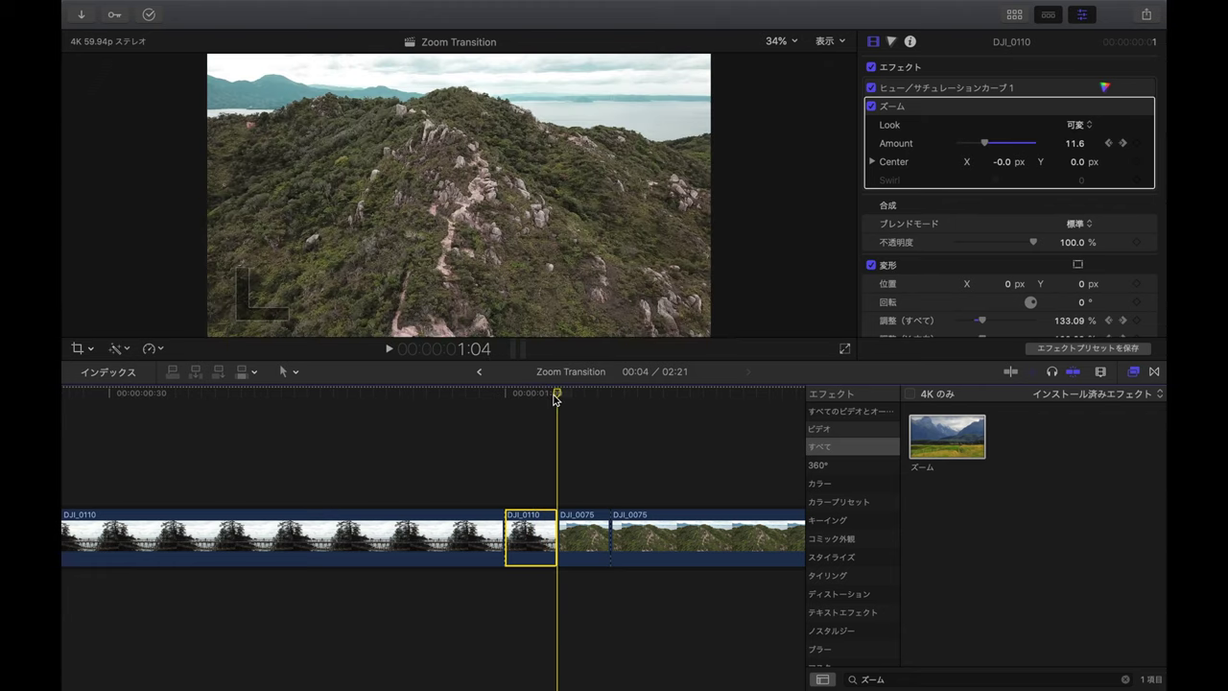
Step: Apply the ズーム effect to the short DJI_0075 piece right after the cut
click(585, 548)
scroll(529, 562, right, 2)
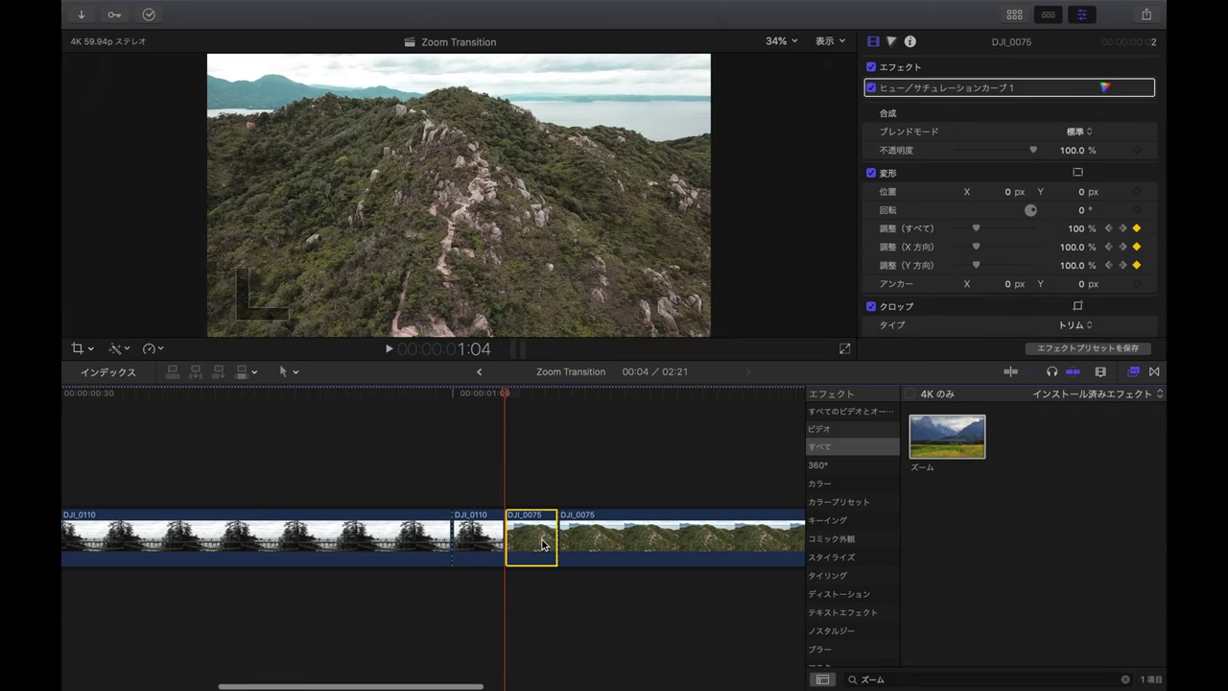
scroll(534, 547, right, 1)
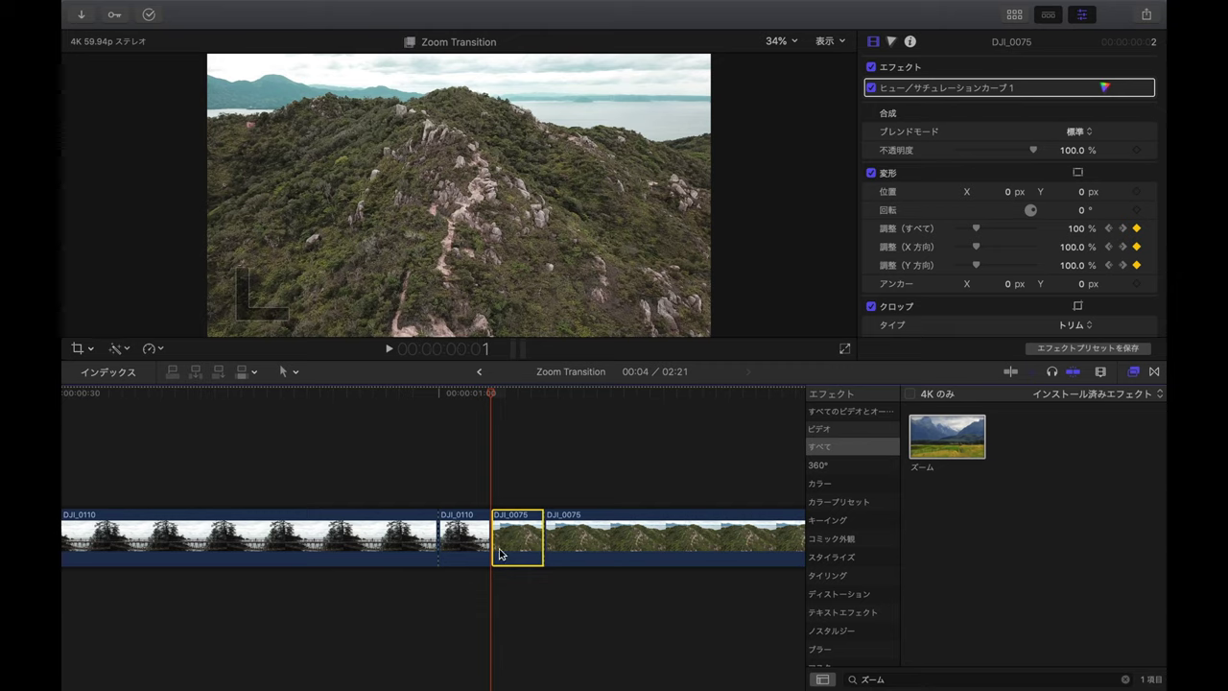
double_click(964, 436)
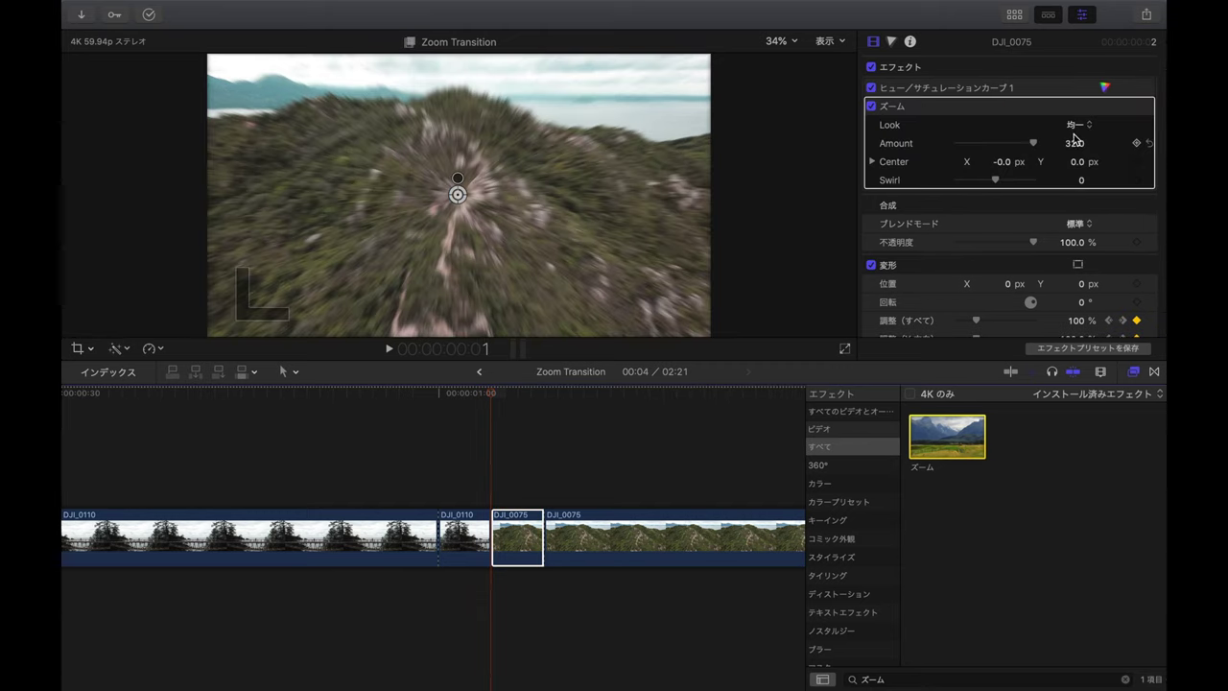
Step: At the start of the short DJI_0075 piece, set the ズーム effect's Look to 可変 and keyframe its Amount at 0
click(1076, 127)
drag(1033, 143, 919, 143)
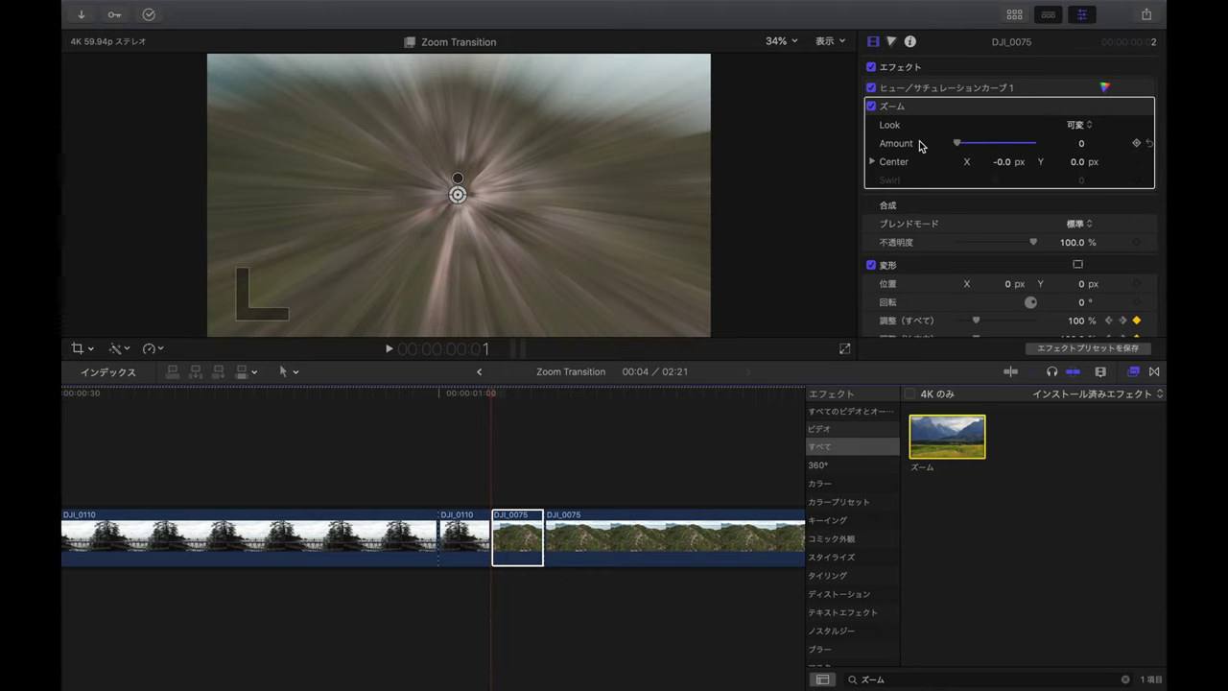
click(1137, 144)
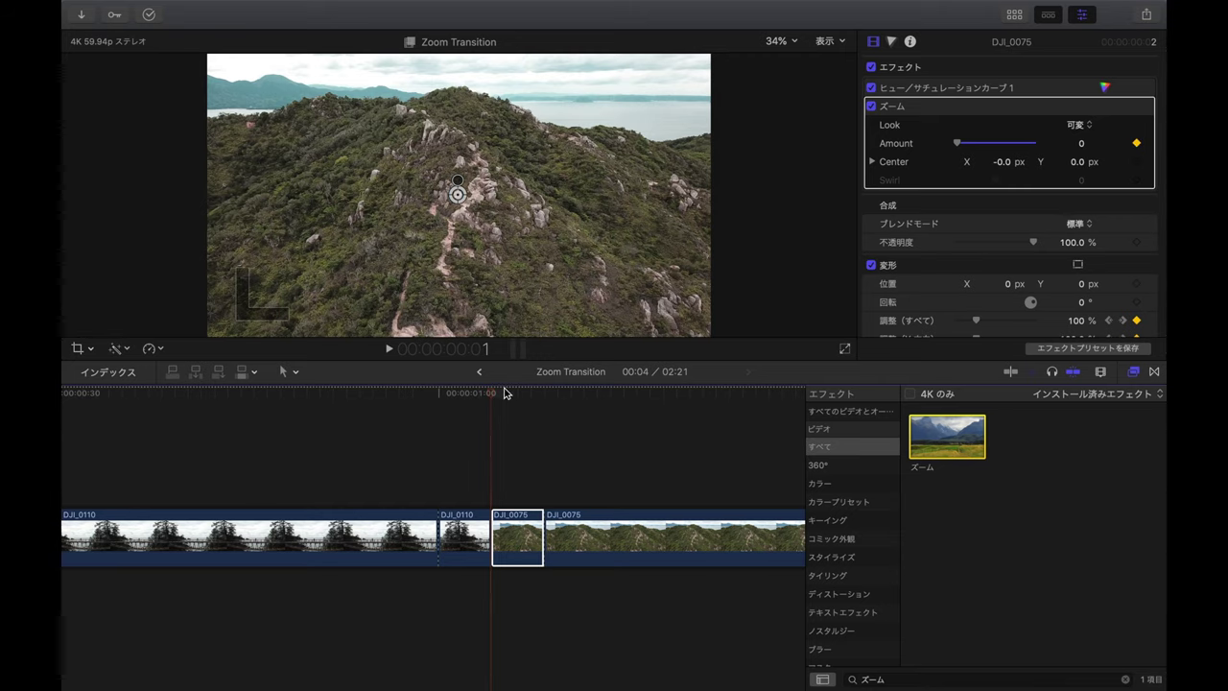
Step: Set the ズーム effect's Amount to 14 at the end of the short DJI_0075 piece
click(501, 416)
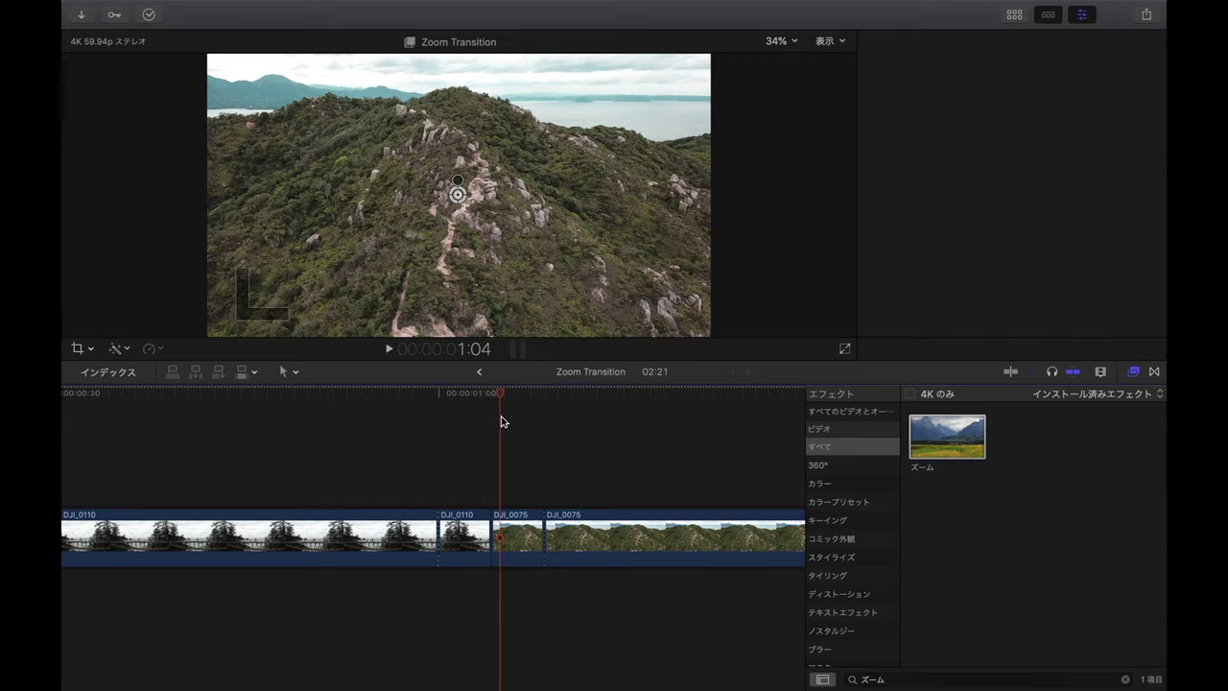
click(515, 509)
key(Down)
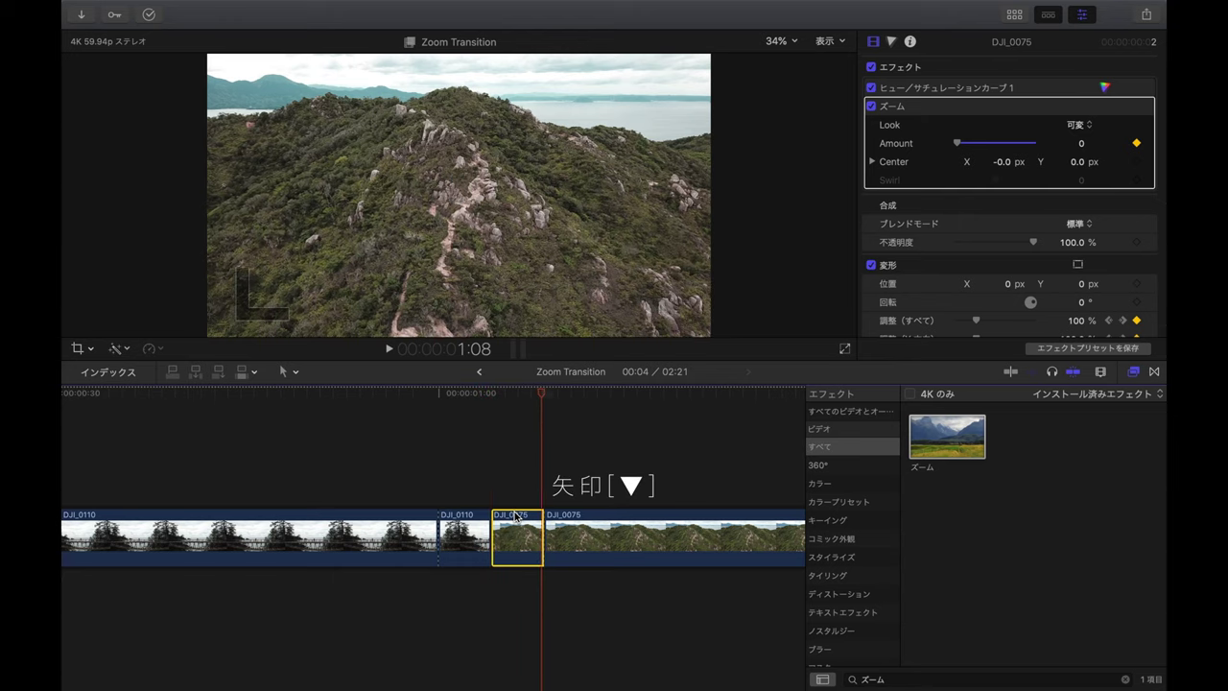
click(1071, 145)
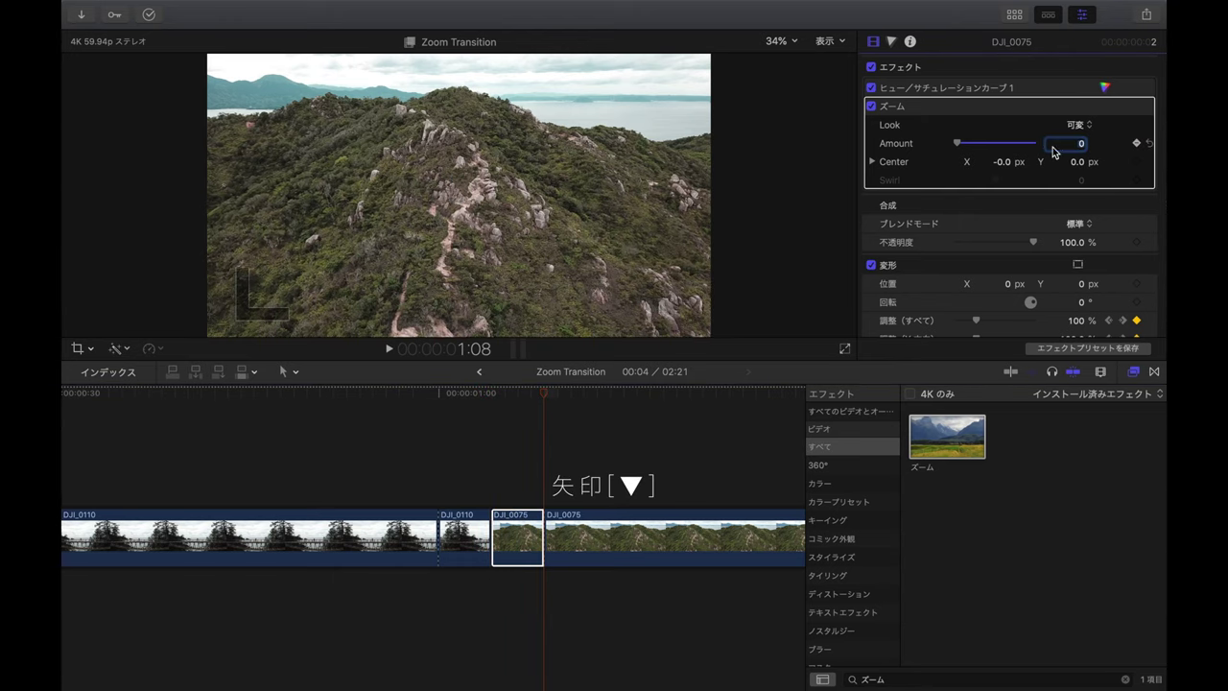
text(14)
key(Return)
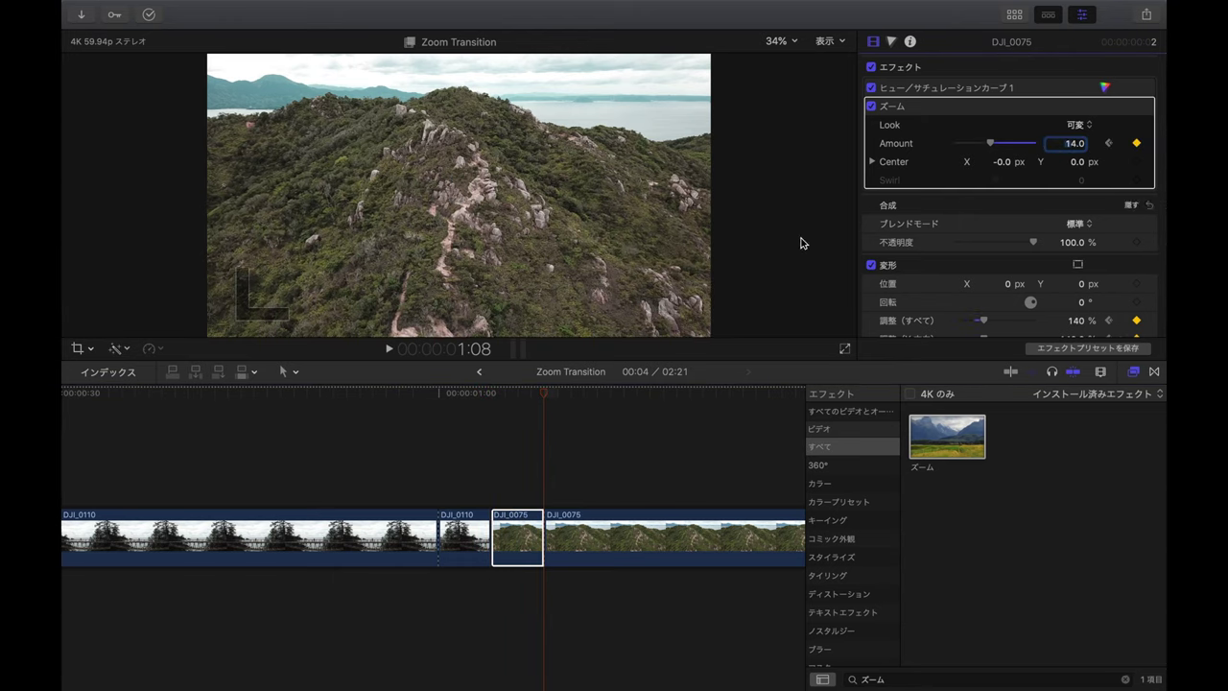
mouse_move(543, 400)
mouse_down()
mouse_move(501, 404)
mouse_move(543, 403)
mouse_up()
Step: Play the timeline twice from within the long DJI_0110 clip to review the zoom transition with its blur
key(super+minus)
key(super+minus)
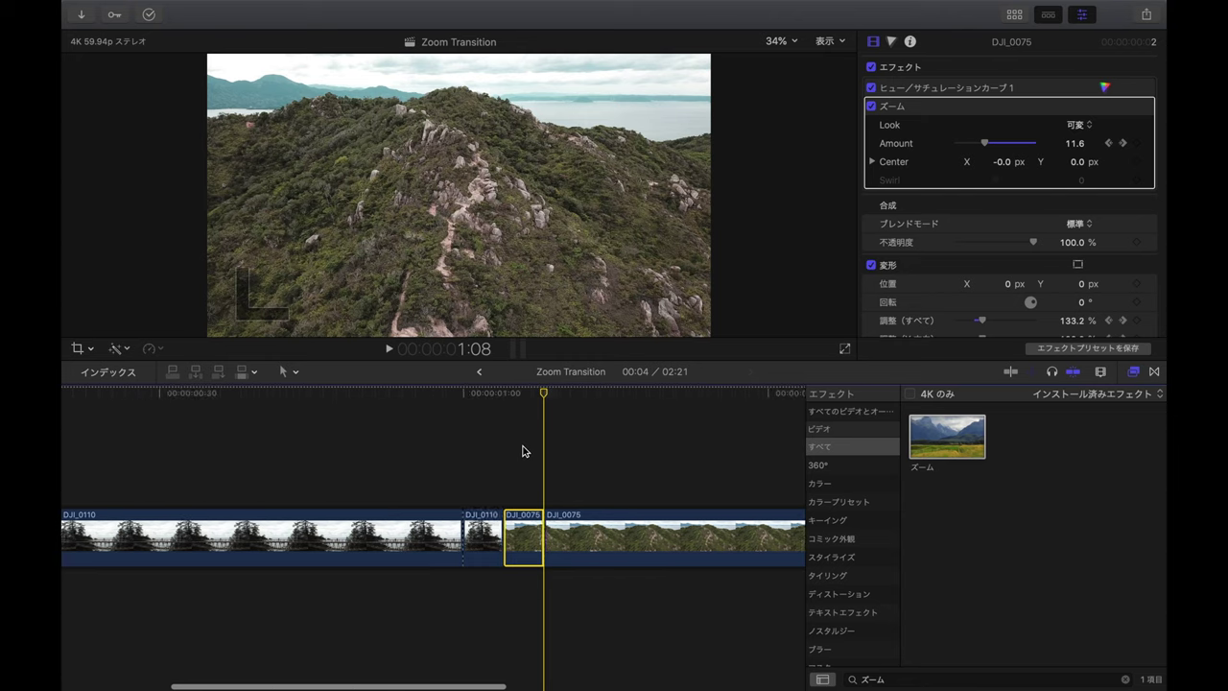
click(450, 481)
key(super+minus)
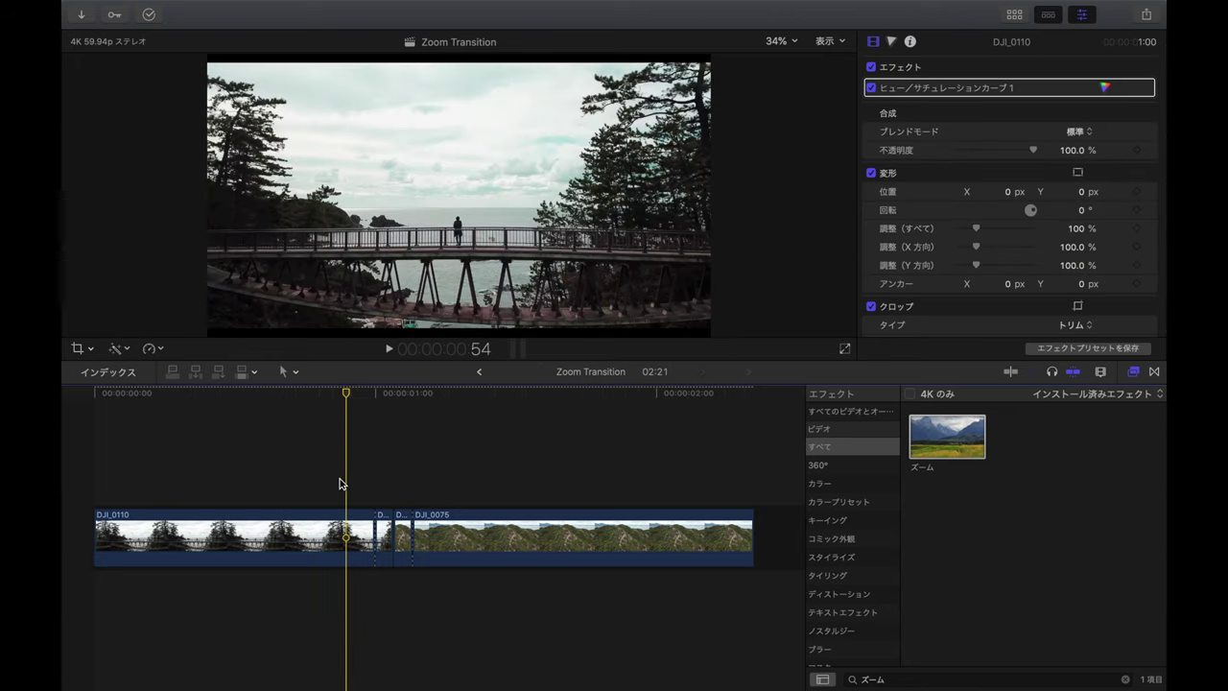
key(space)
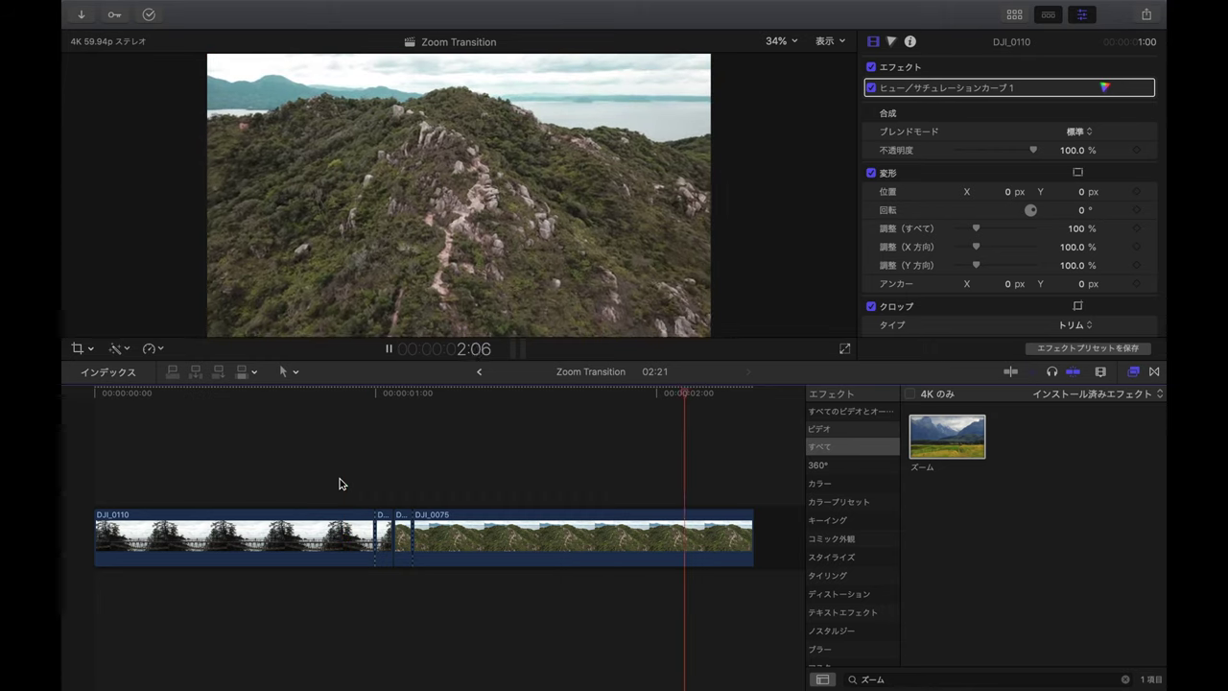
click(290, 477)
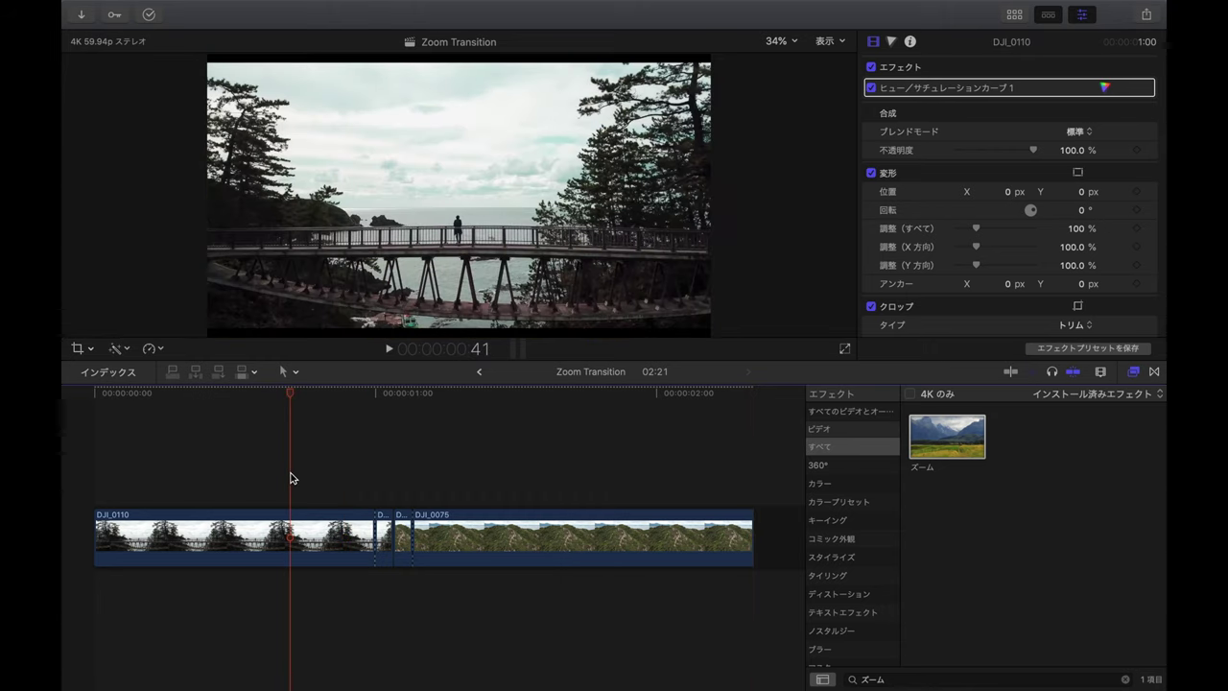
key(space)
key(space)
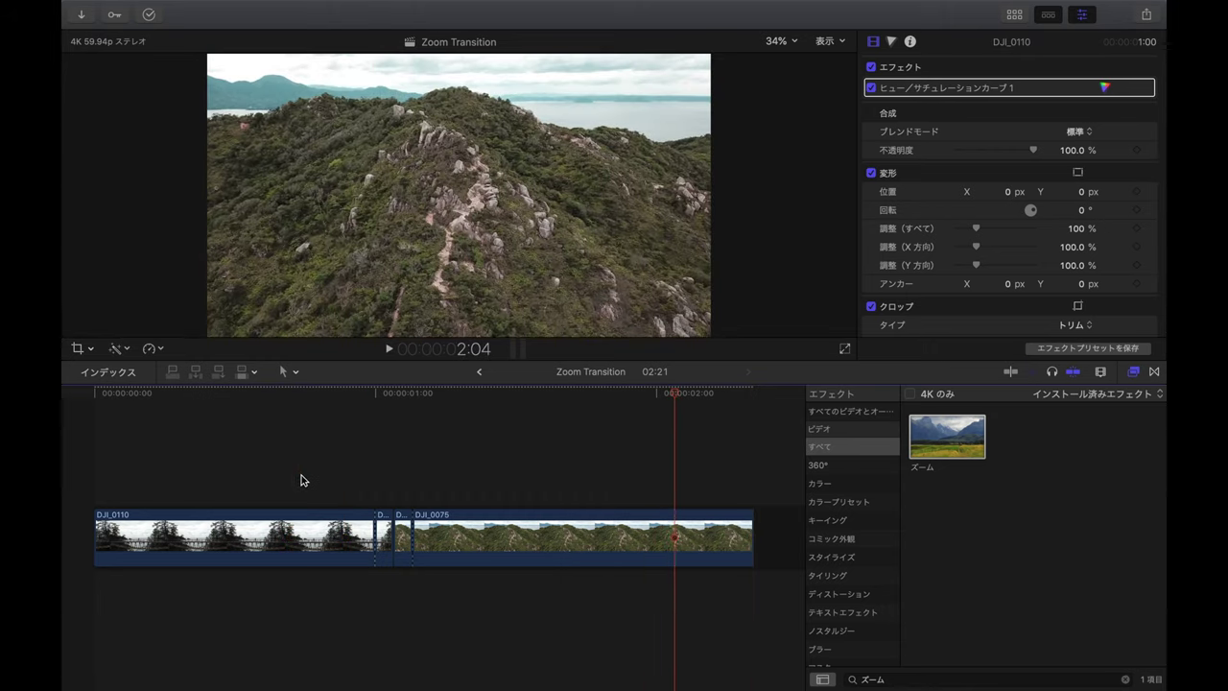
scroll(302, 480, up, 3)
scroll(303, 481, down, 3)
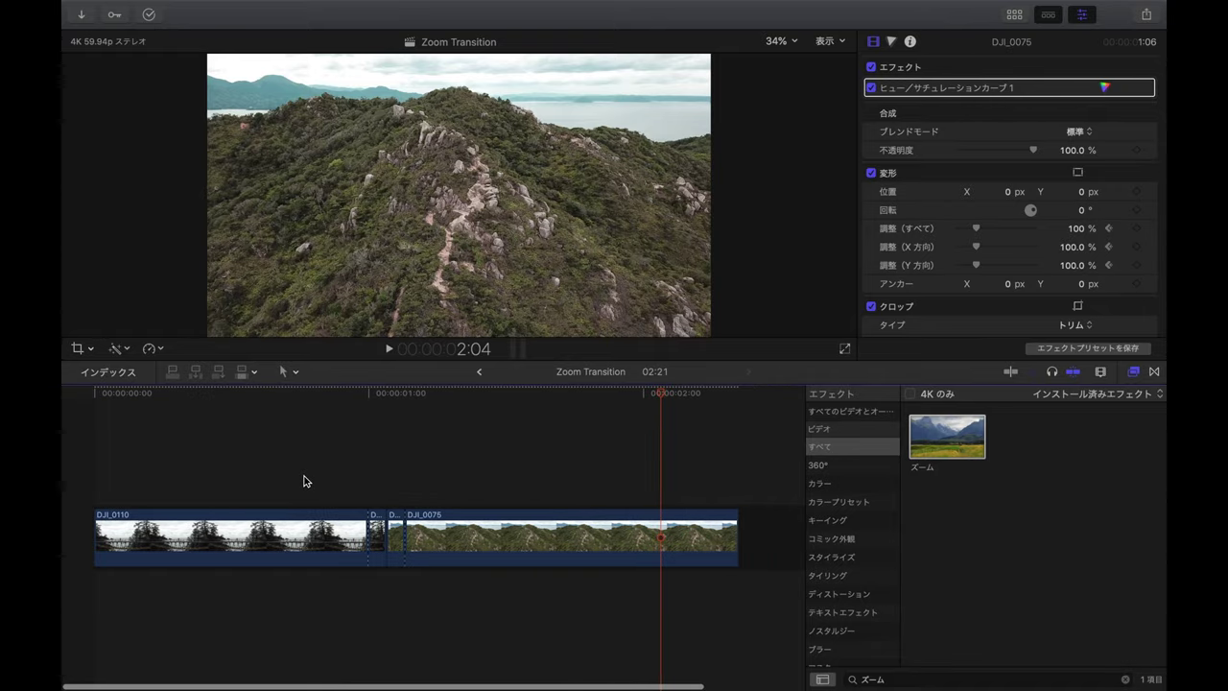